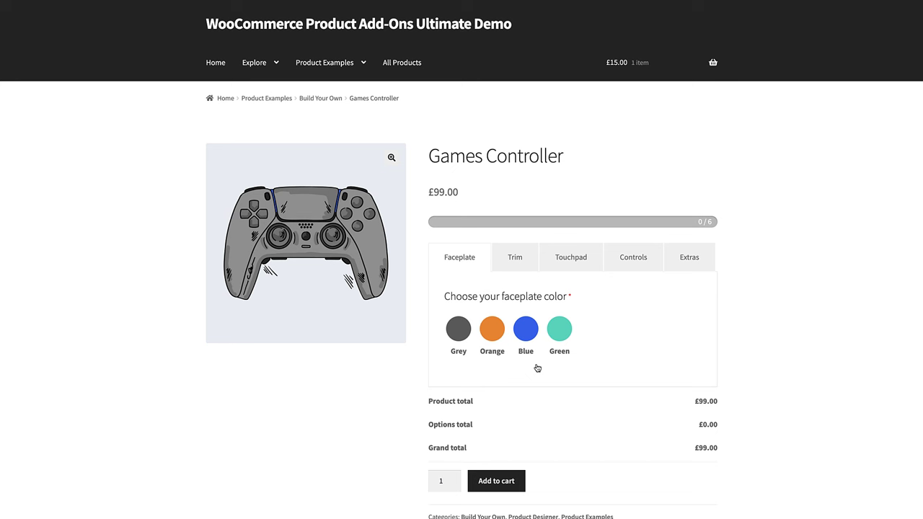
# - Try blue, green and grey faceplates, then settle on an orange faceplate
pyautogui.click(489, 336)
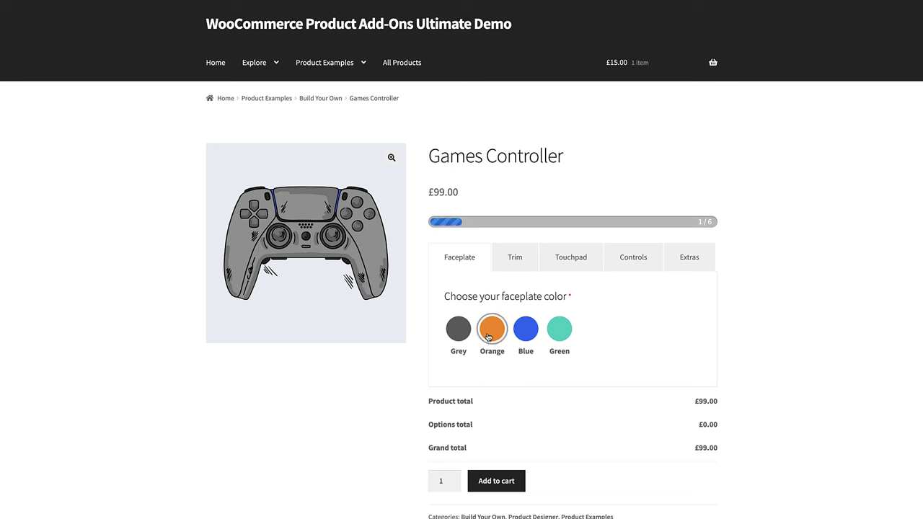
pyautogui.click(526, 336)
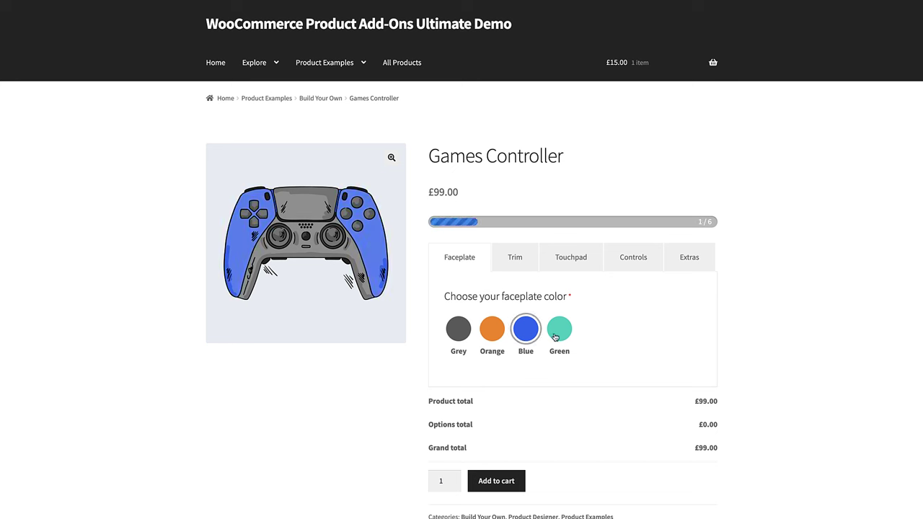
pyautogui.click(556, 336)
pyautogui.click(458, 340)
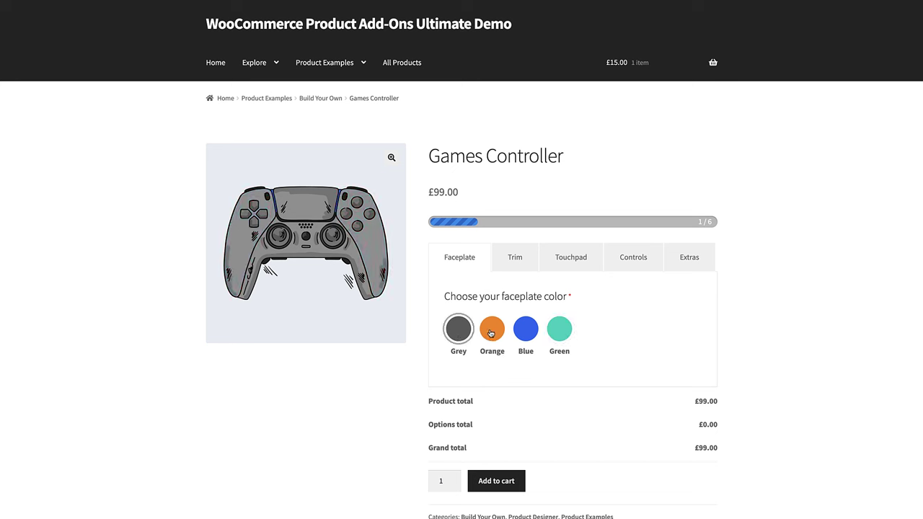
pyautogui.click(490, 334)
# - Set the trim to blue, then the touchpad to blue after trying green
pyautogui.click(516, 263)
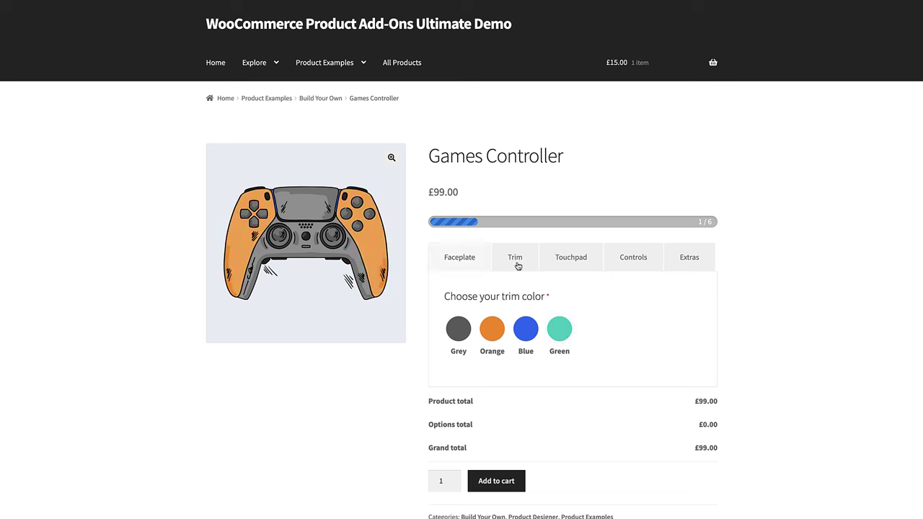
pyautogui.click(494, 328)
pyautogui.click(527, 330)
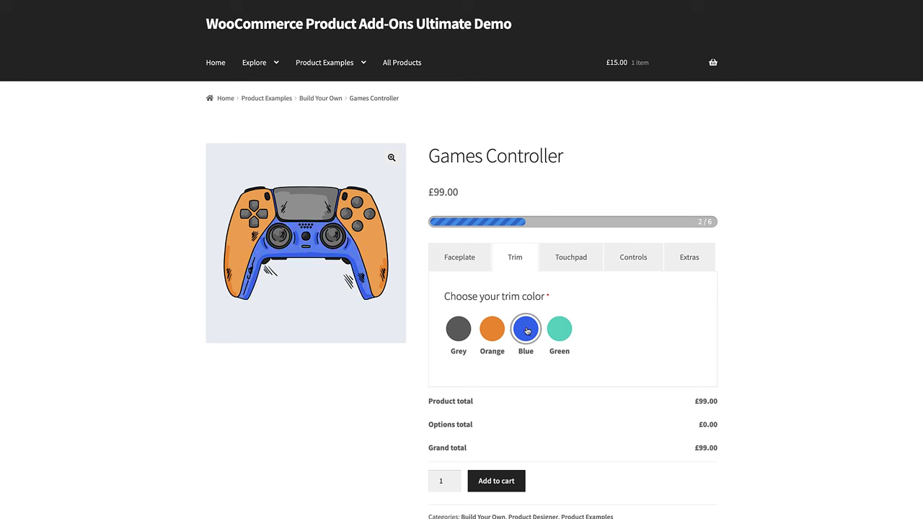
pyautogui.click(578, 258)
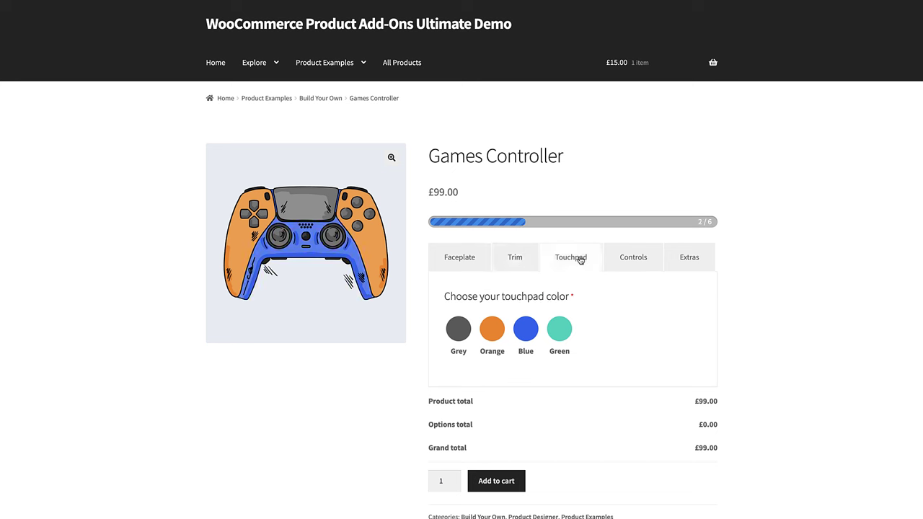
pyautogui.click(525, 332)
pyautogui.click(567, 331)
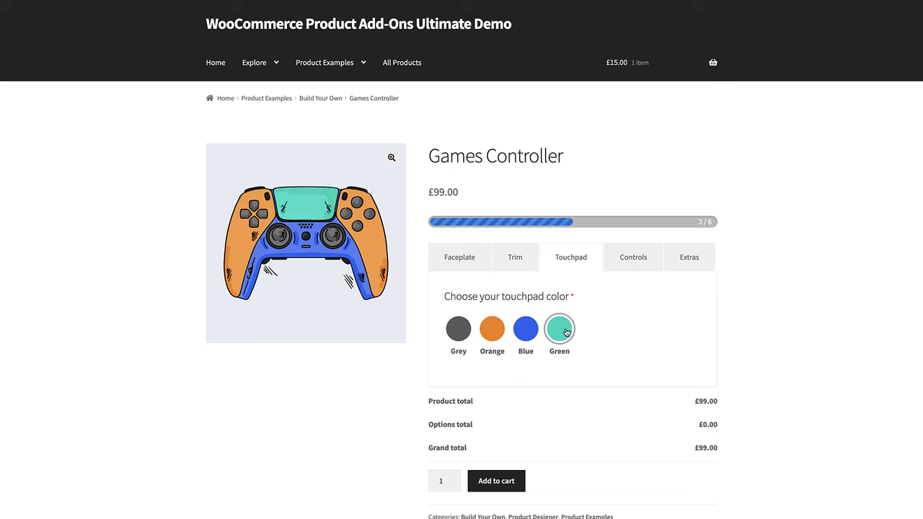
pyautogui.click(530, 335)
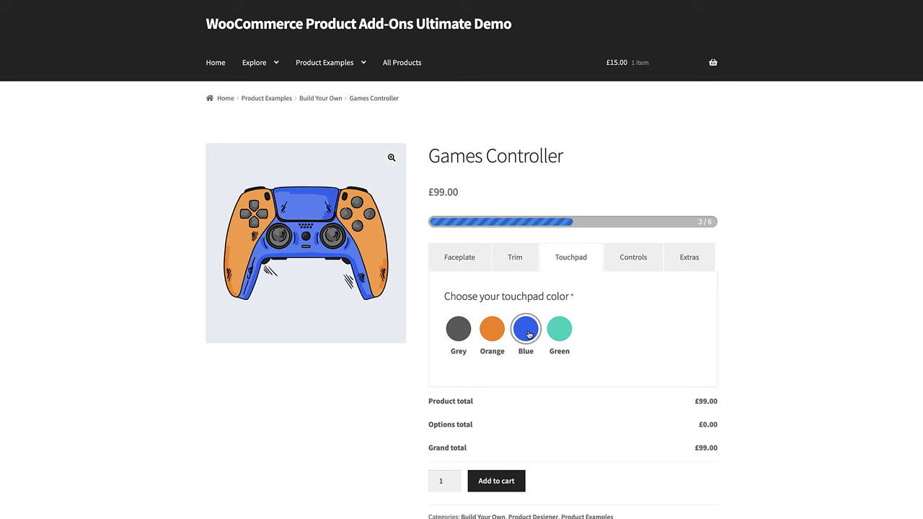
# - Choose grey for the controls colour after trying orange
pyautogui.click(625, 267)
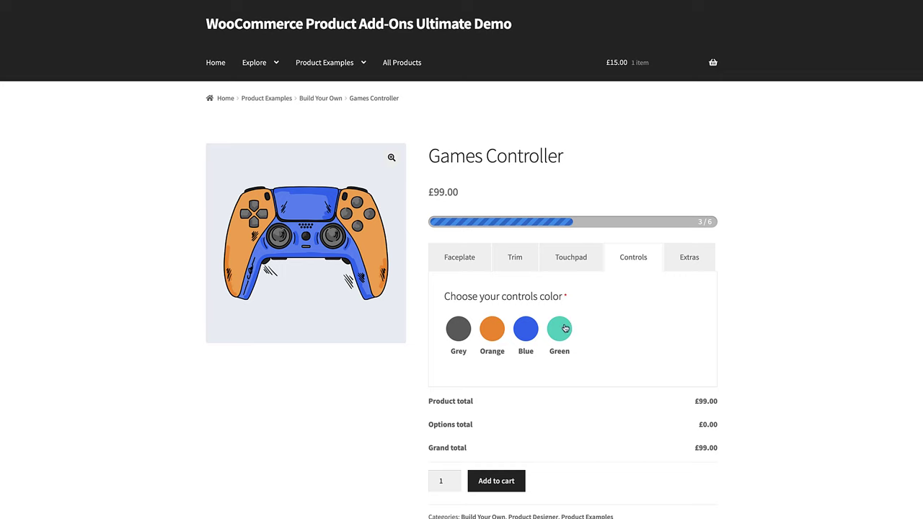
pyautogui.click(488, 335)
pyautogui.click(465, 336)
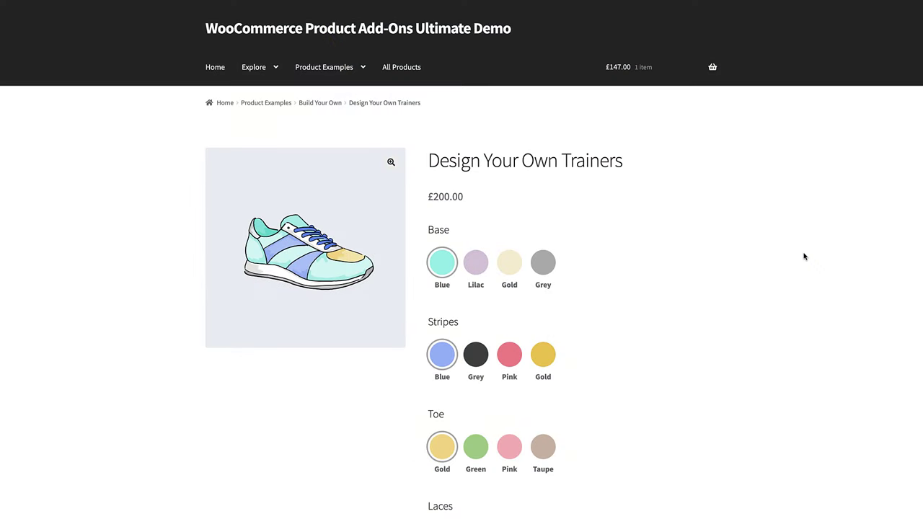
# - Give the trainers a Lilac base with Pink stripes and a Pink toe
pyautogui.click(476, 265)
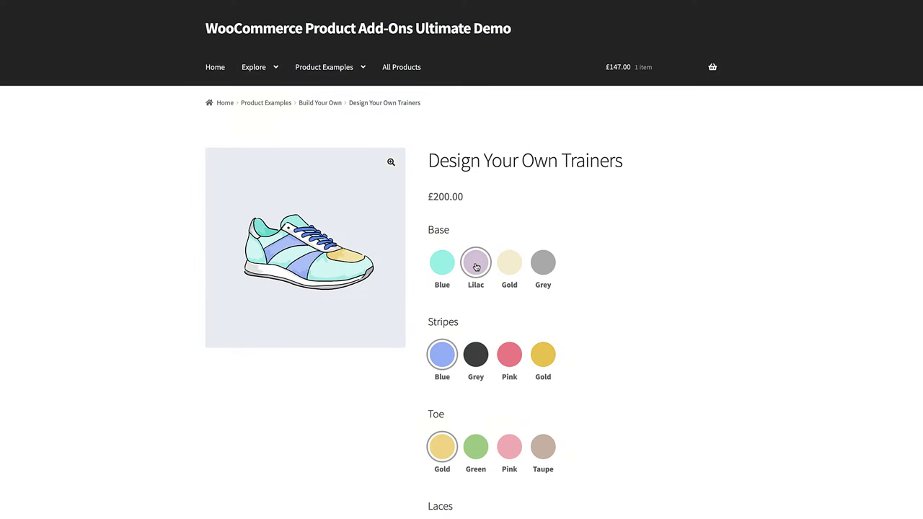
pyautogui.click(510, 361)
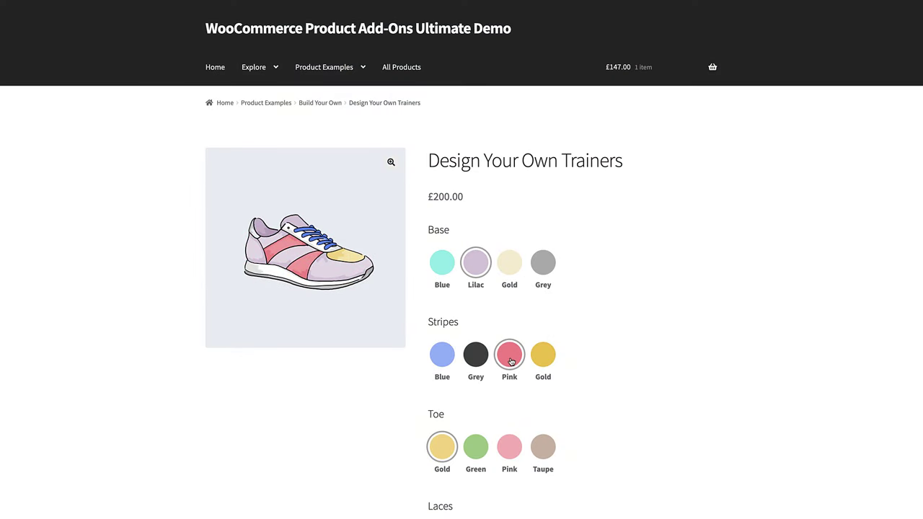
pyautogui.click(512, 448)
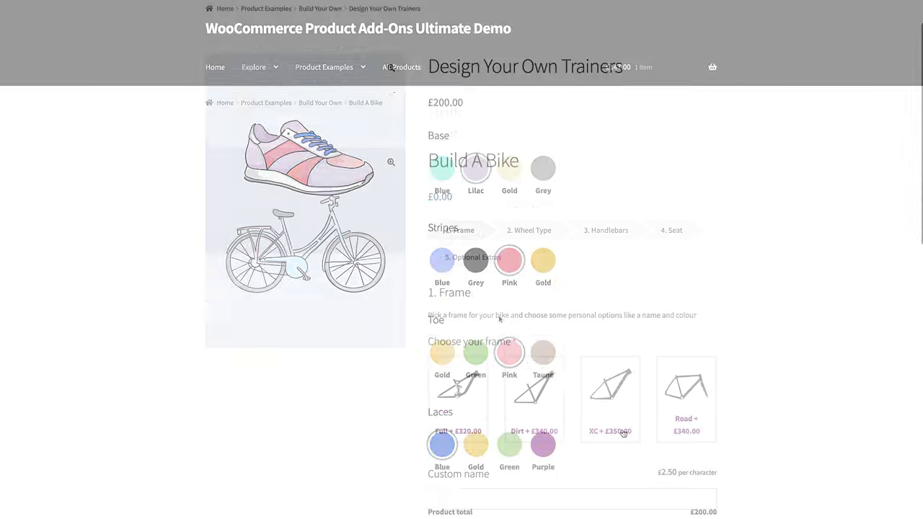
# - Choose the Full frame on the Build A Bike product and advance to wheel type
pyautogui.scroll(-2, 770, 283)
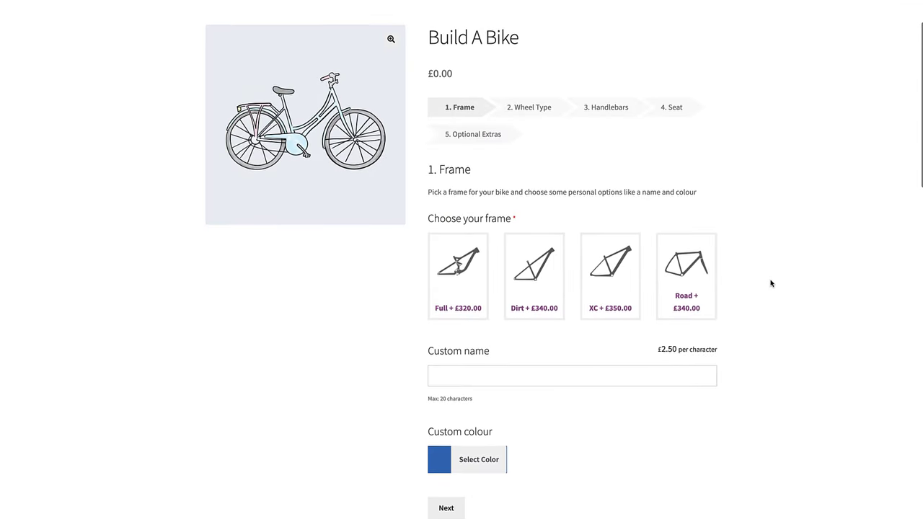
pyautogui.click(454, 264)
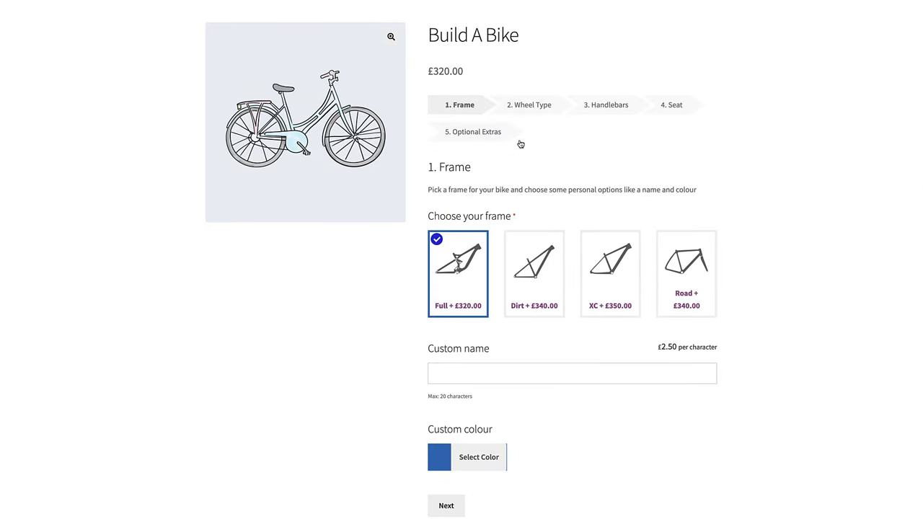
pyautogui.click(529, 105)
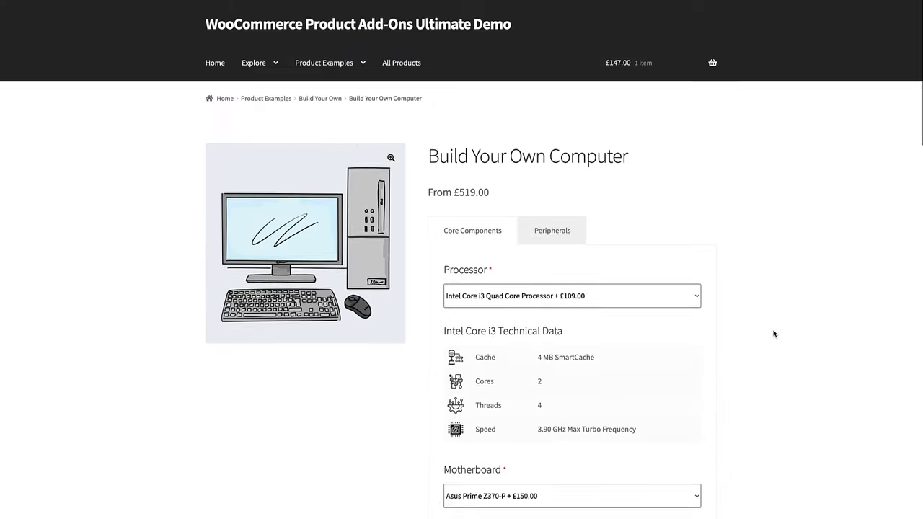
# - Pick the Intel Core i7 processor for the computer and show its Peripherals options
pyautogui.scroll(-1, 774, 333)
pyautogui.click(678, 288)
pyautogui.click(677, 314)
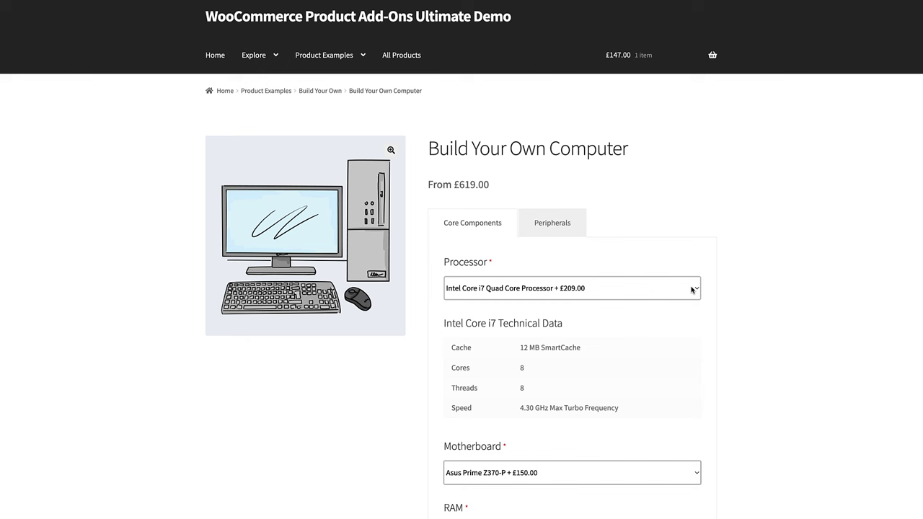
pyautogui.click(691, 289)
pyautogui.click(711, 248)
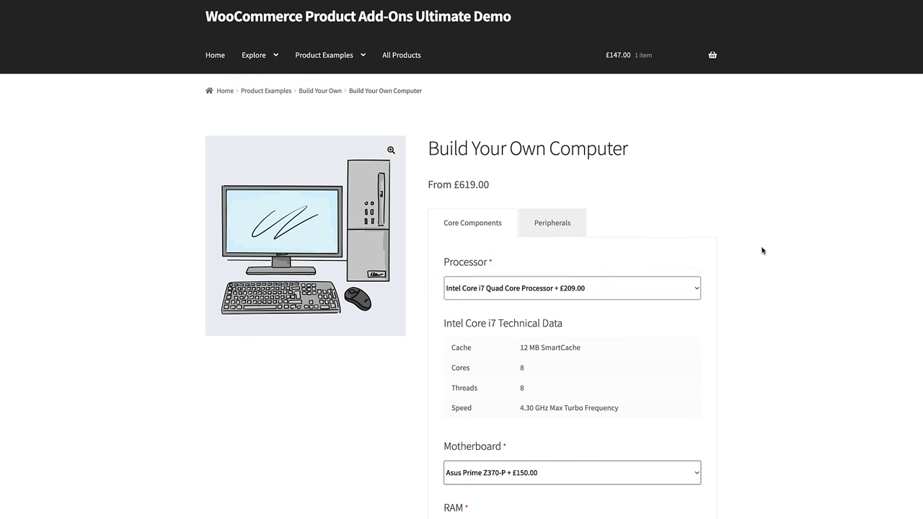
pyautogui.click(553, 229)
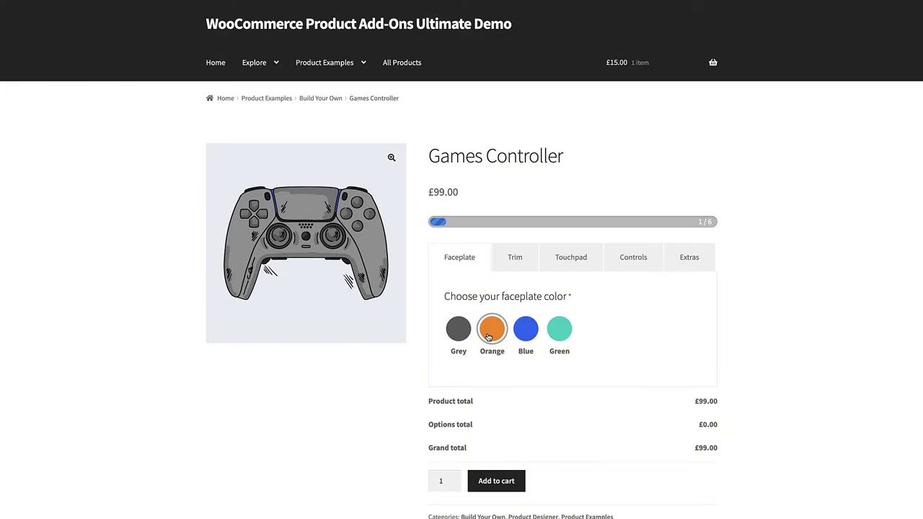
# - Cycle the faceplate through blue, green and grey, ending on orange
pyautogui.click(488, 337)
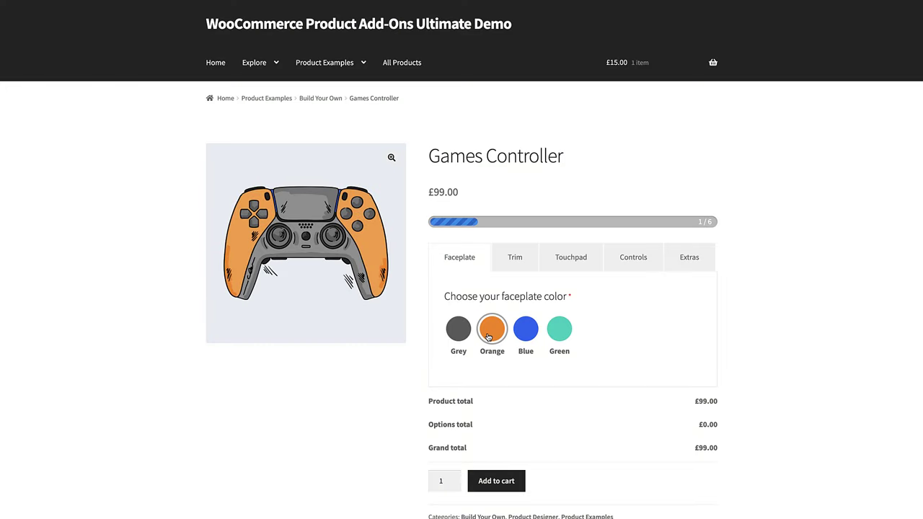
pyautogui.click(526, 337)
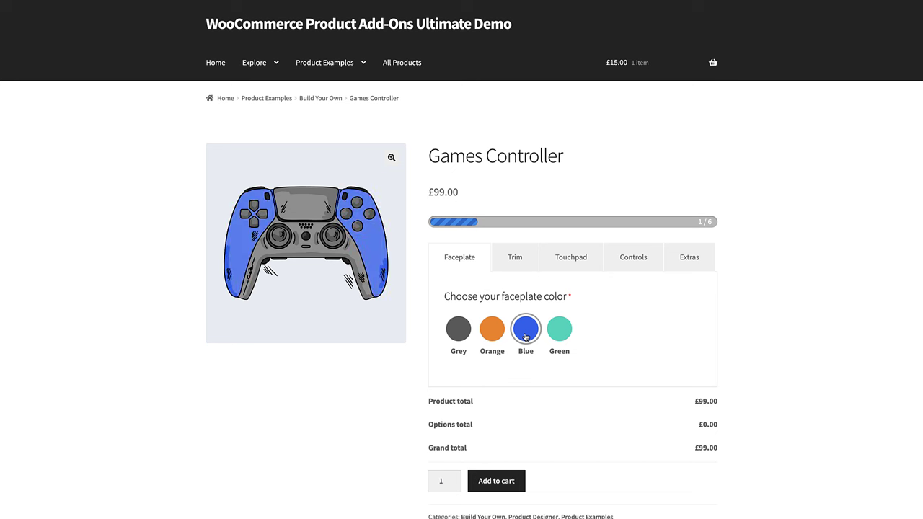
pyautogui.click(555, 338)
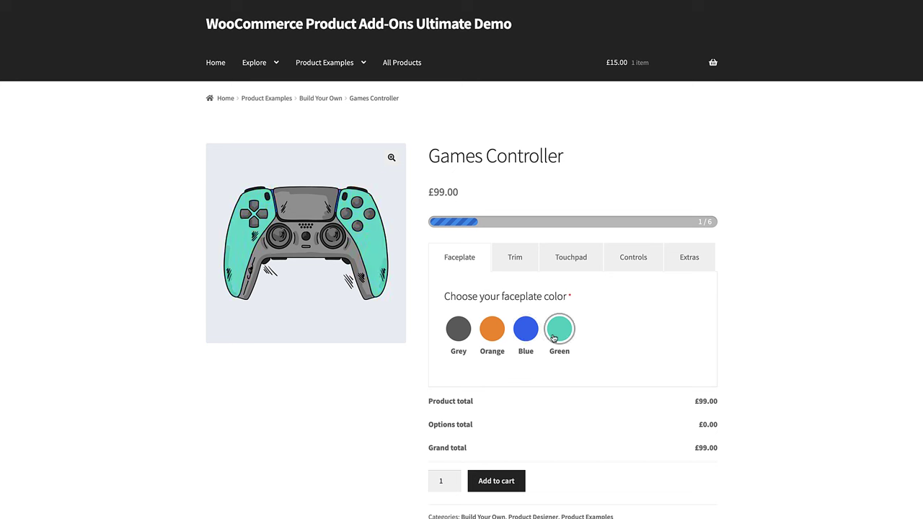
pyautogui.click(459, 340)
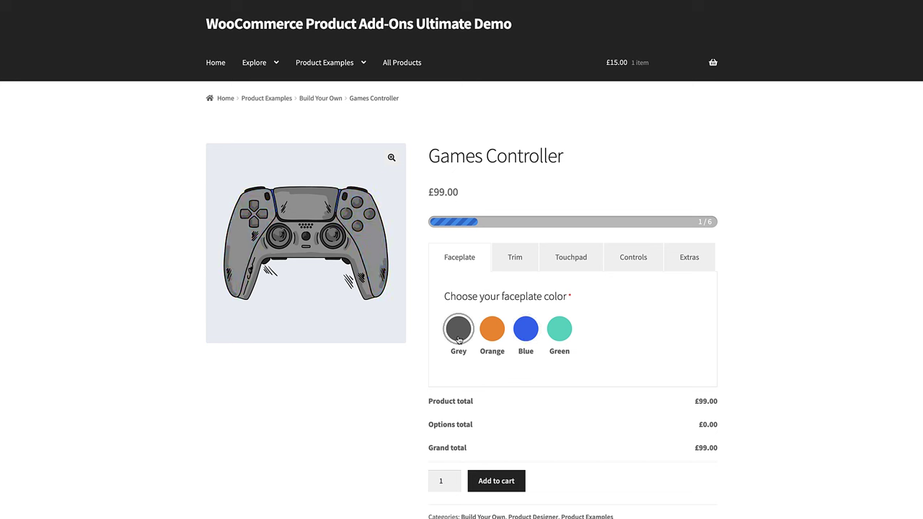
pyautogui.click(490, 333)
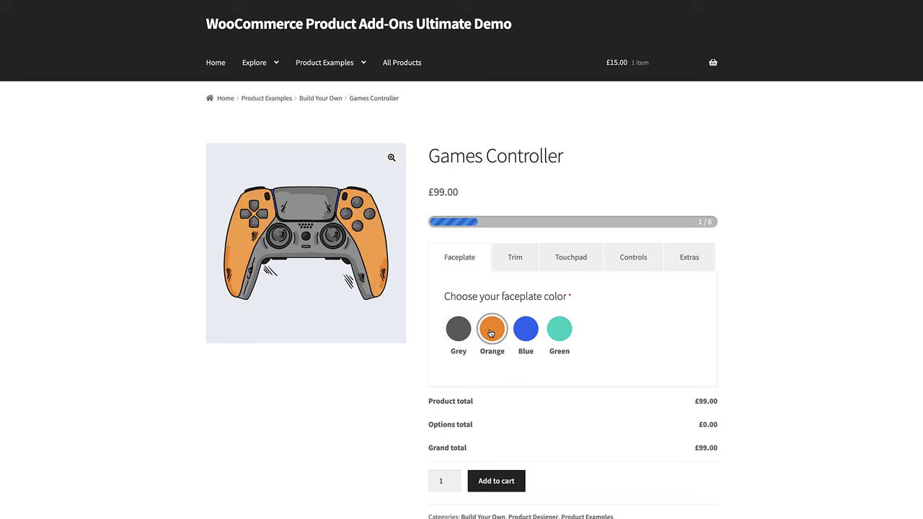
# - Set the trim to blue and the touchpad to blue after trying green
pyautogui.click(516, 266)
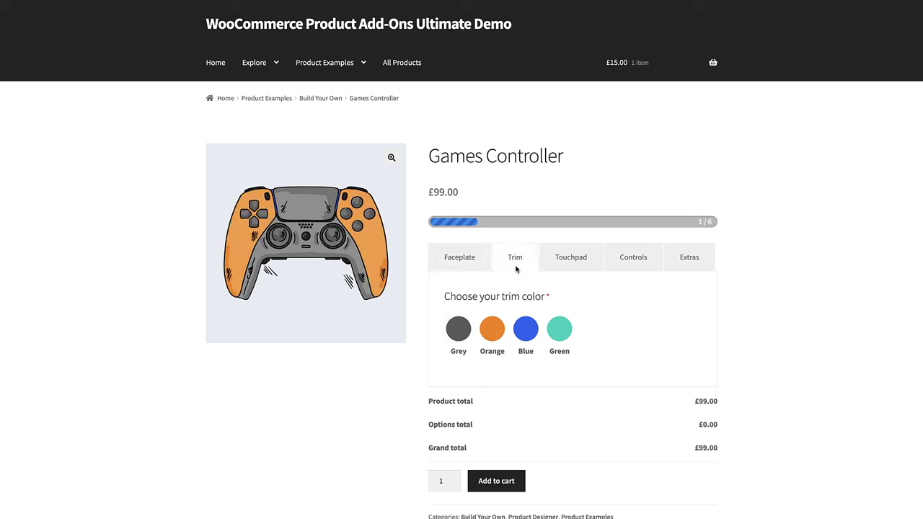
pyautogui.click(496, 325)
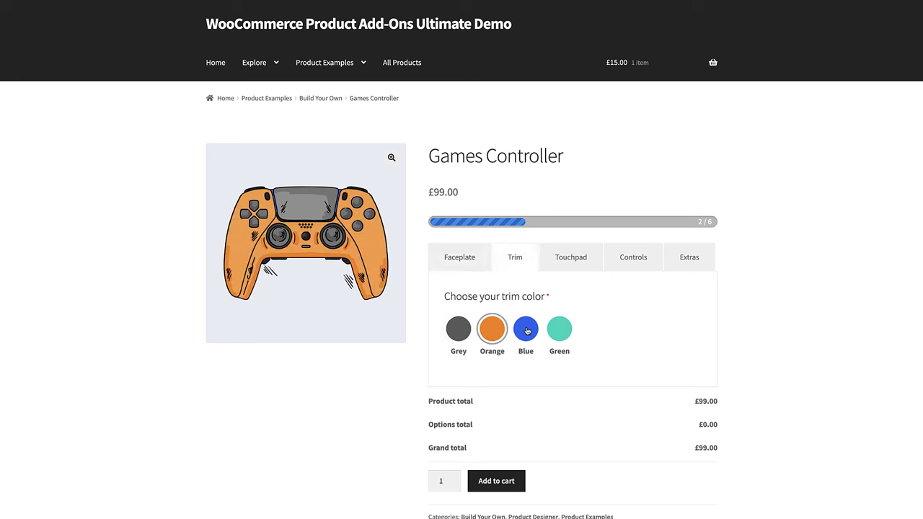
pyautogui.click(528, 331)
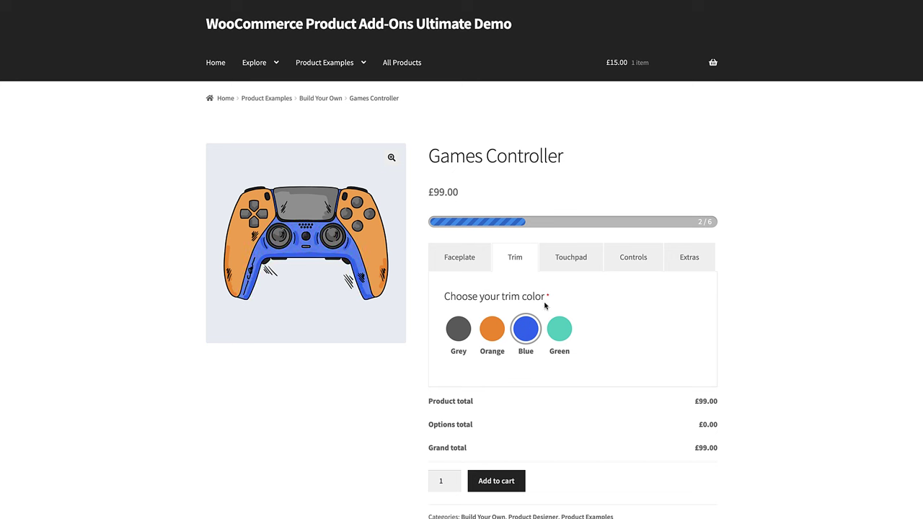
pyautogui.click(580, 260)
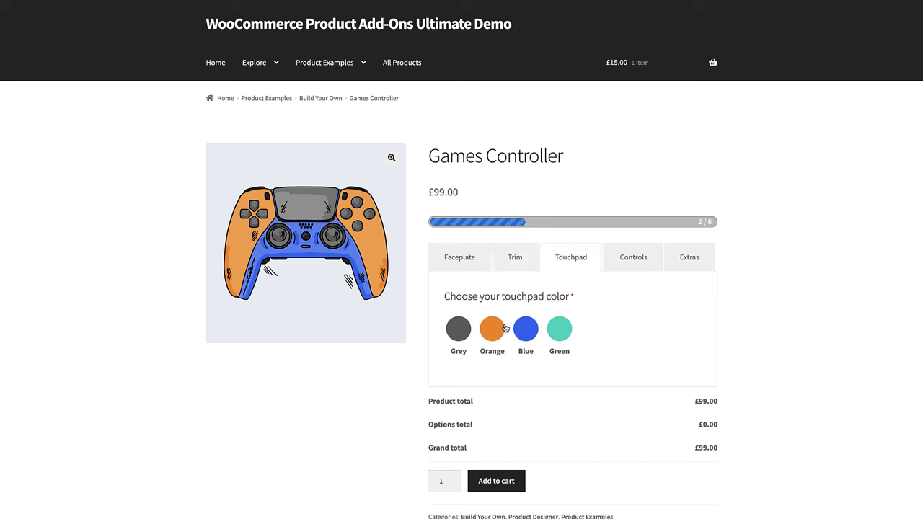
pyautogui.click(527, 331)
pyautogui.click(566, 331)
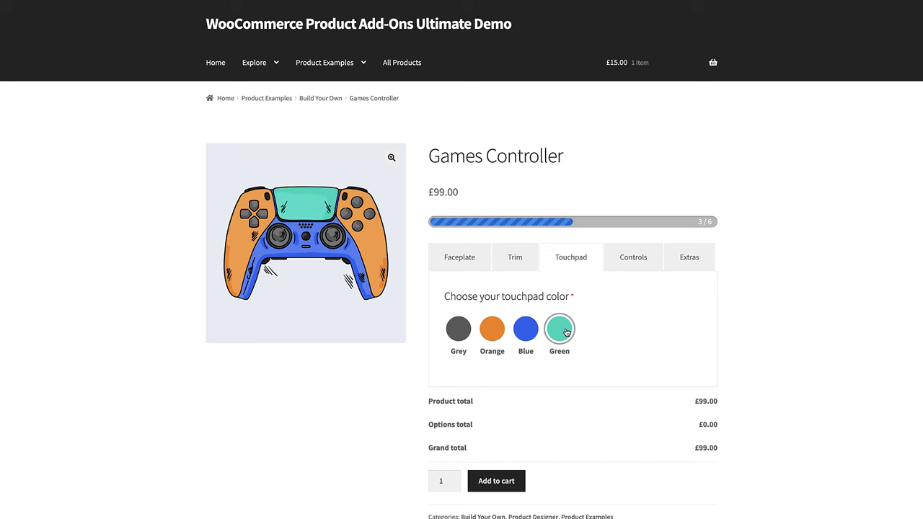
pyautogui.click(530, 332)
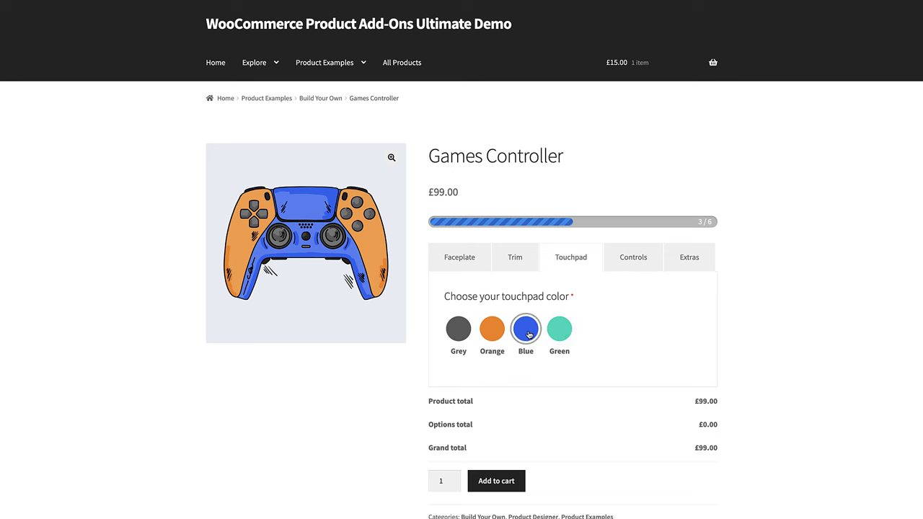
# - Make the face buttons grey after trying orange
pyautogui.click(625, 265)
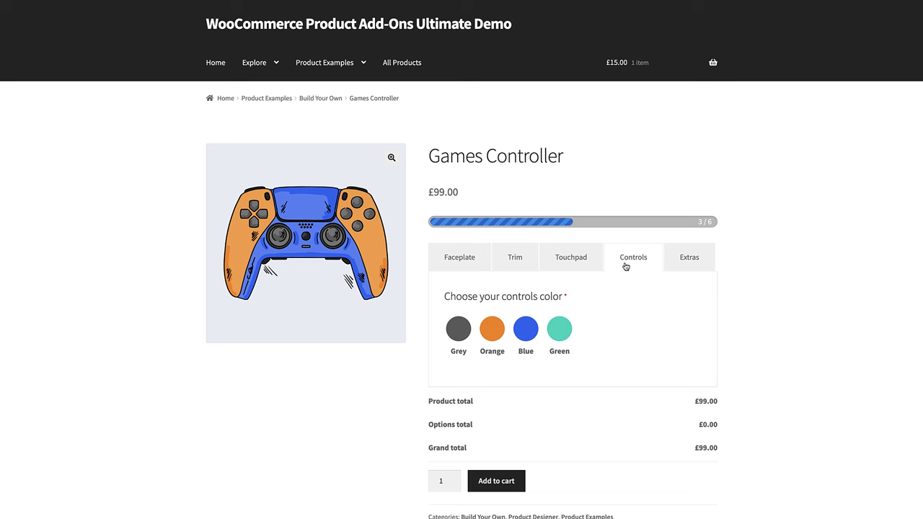
pyautogui.click(488, 334)
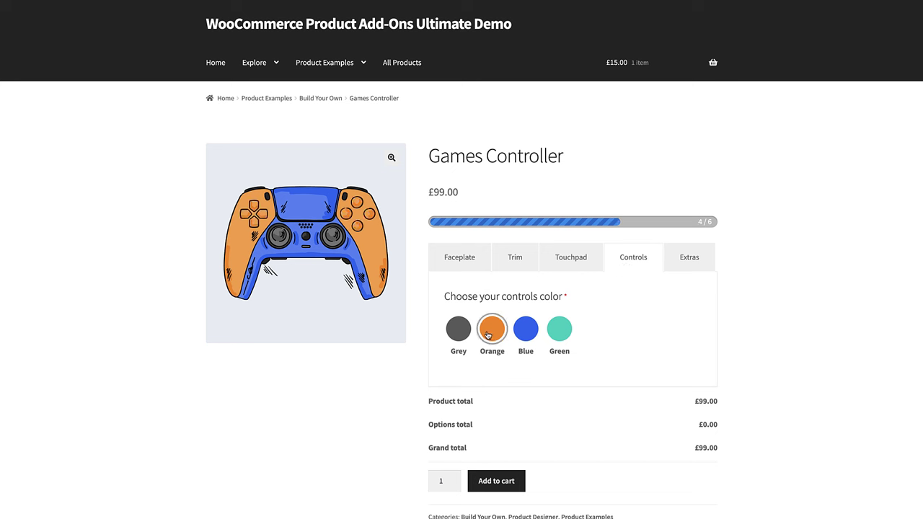
pyautogui.click(464, 334)
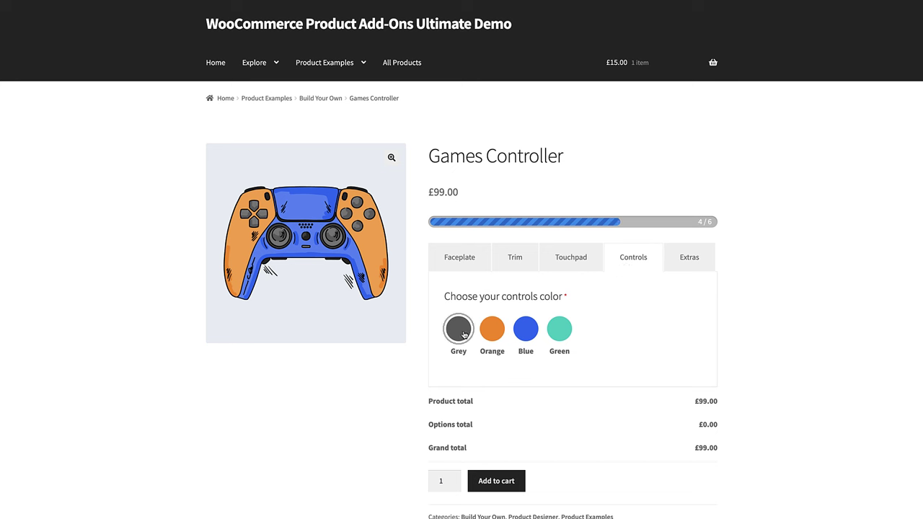
pyautogui.click(690, 258)
# - Tick the Charger and USB Cable extras, leaving Add engraving unticked
pyautogui.click(453, 295)
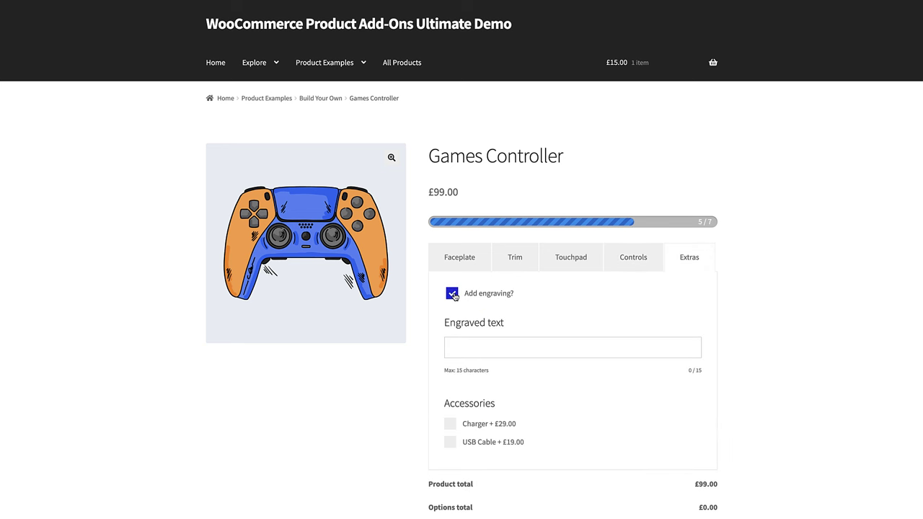
pyautogui.click(453, 295)
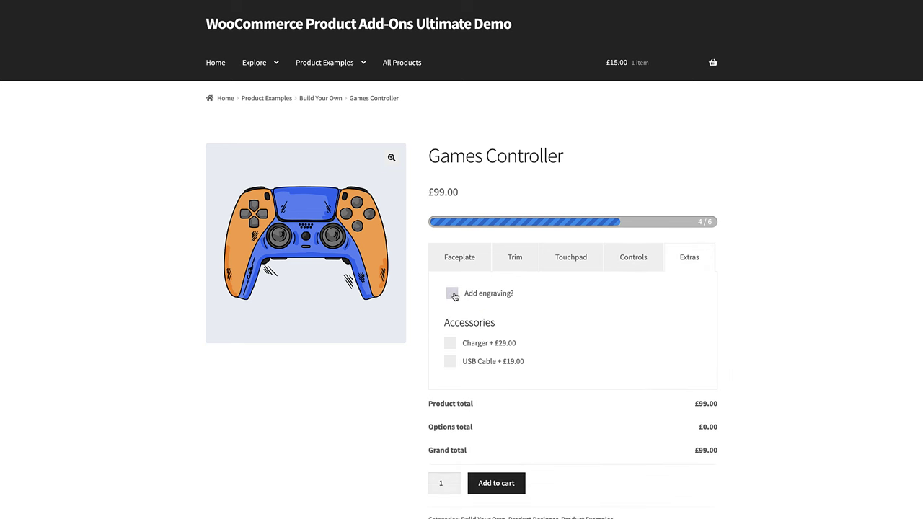
pyautogui.click(450, 343)
pyautogui.click(453, 362)
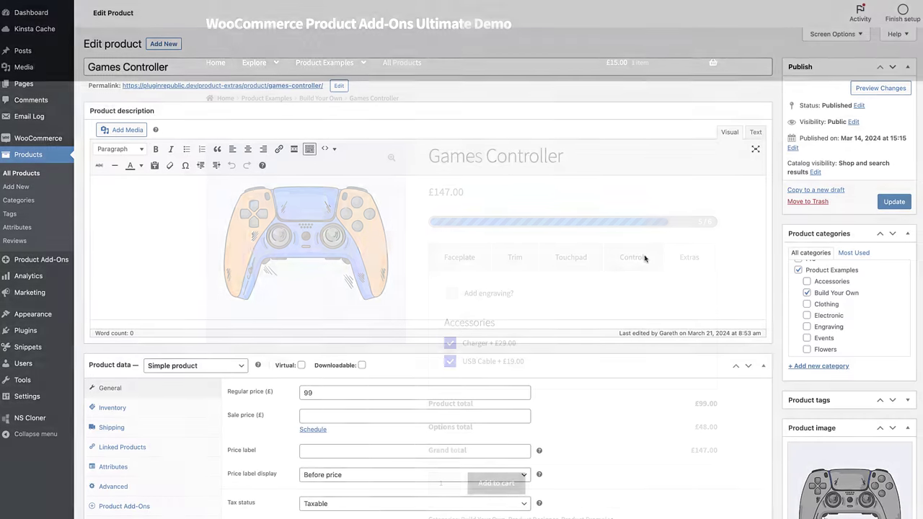
pyautogui.scroll(-8, 645, 258)
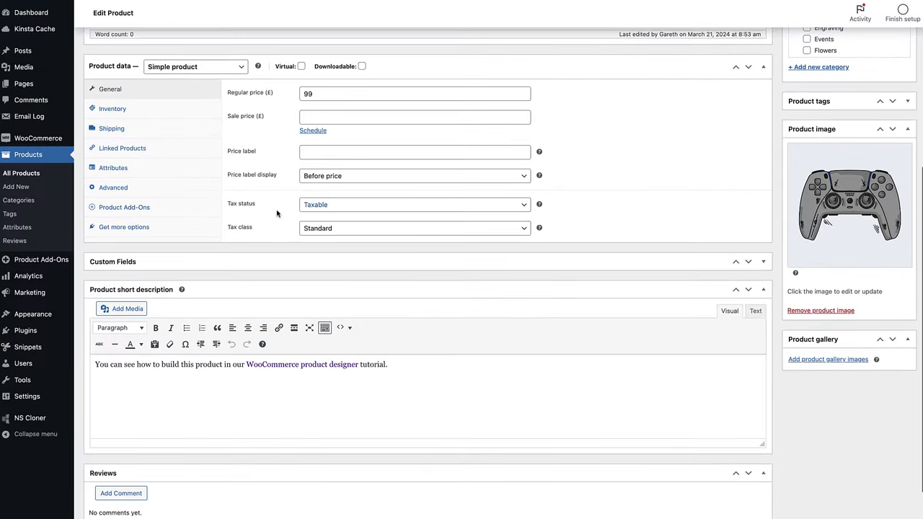
# - Expand the Faceplate add-on group and its colour field, keeping the Swatch field type
pyautogui.click(144, 209)
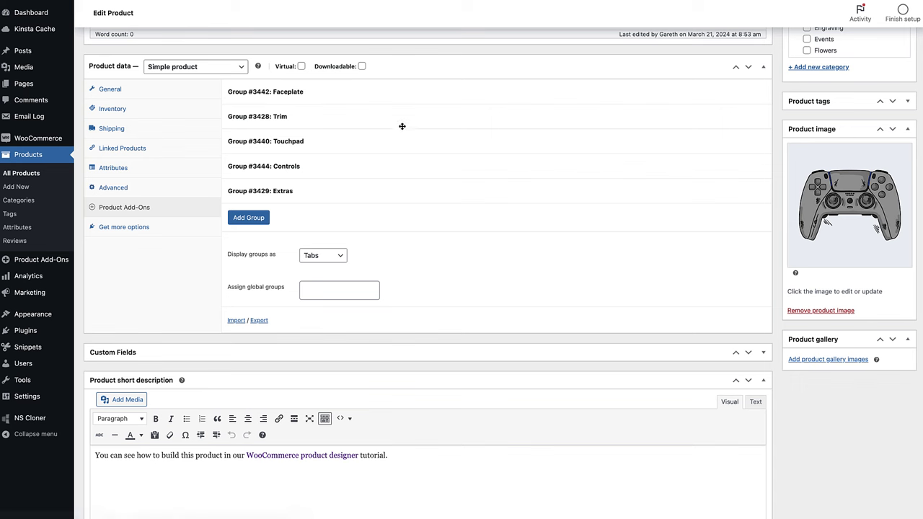
pyautogui.click(360, 92)
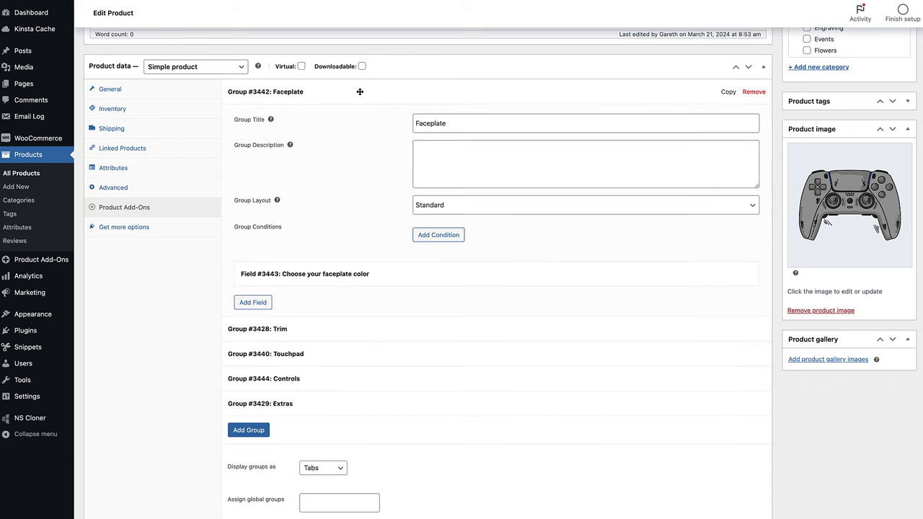
pyautogui.click(399, 275)
pyautogui.click(567, 317)
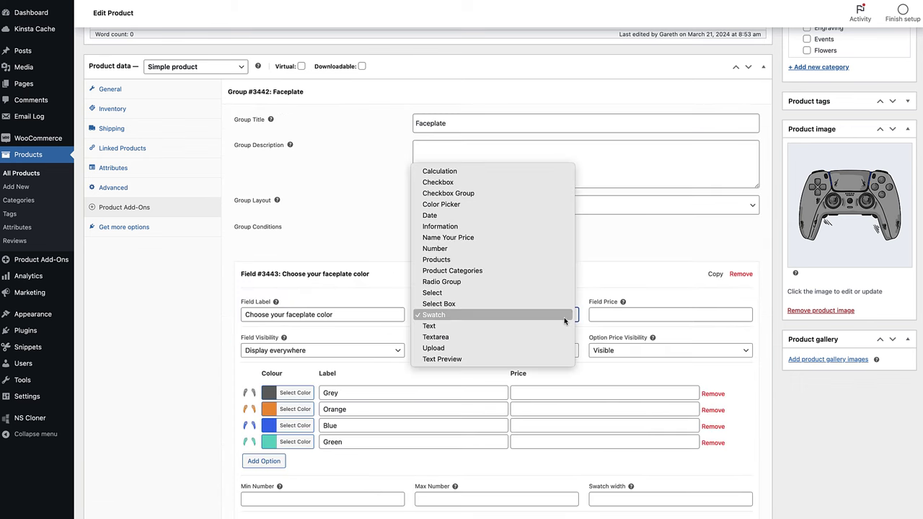
pyautogui.click(565, 320)
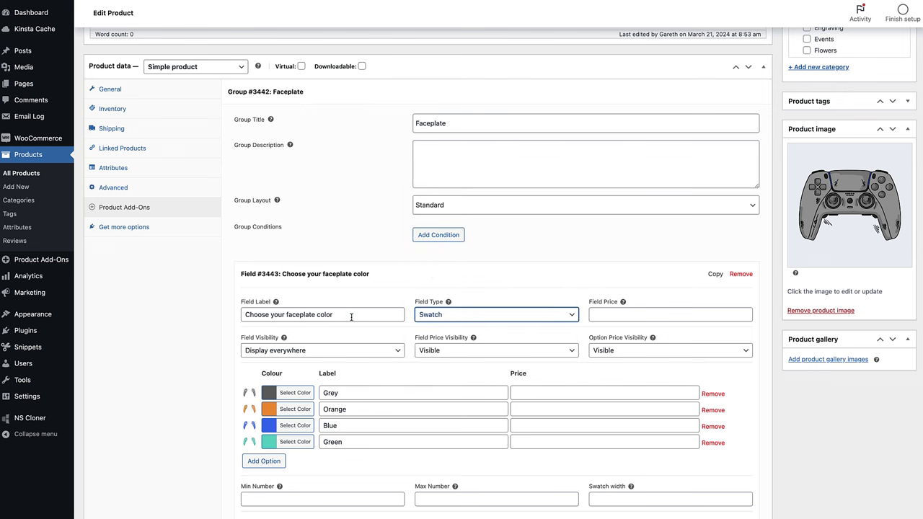
pyautogui.moveTo(351, 317); pyautogui.dragTo(214, 320)
pyautogui.click(199, 373)
# - Check the Grey option's colour value, then launch its image picker
pyautogui.scroll(-1, 199, 375)
pyautogui.scroll(-2, 200, 373)
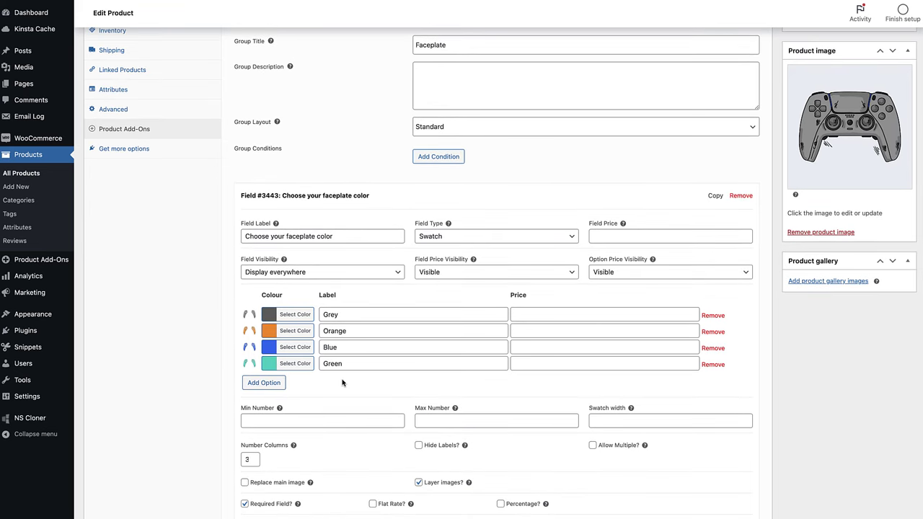
pyautogui.click(268, 314)
pyautogui.scroll(-2, 411, 337)
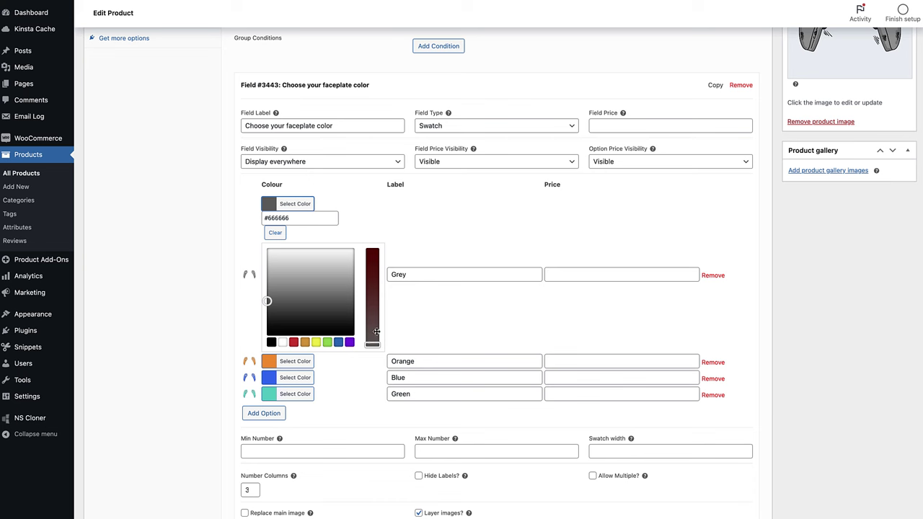
pyautogui.click(301, 208)
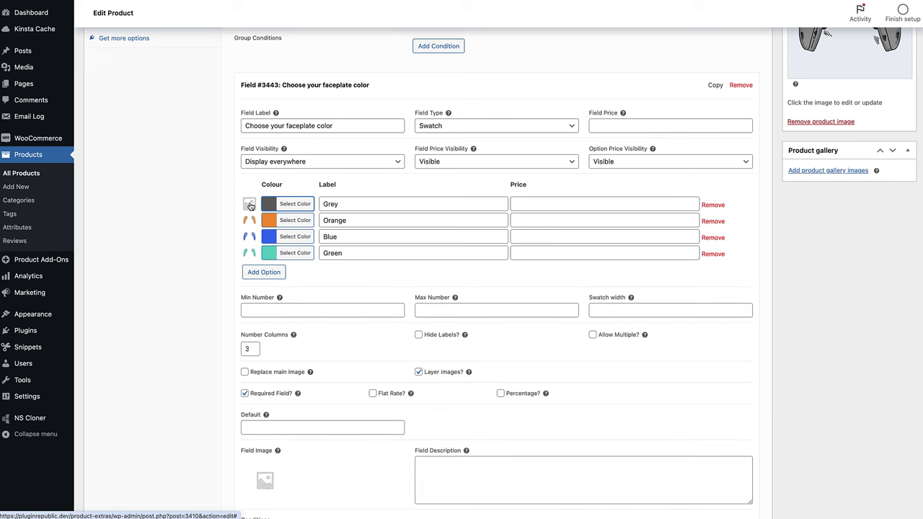
pyautogui.click(249, 206)
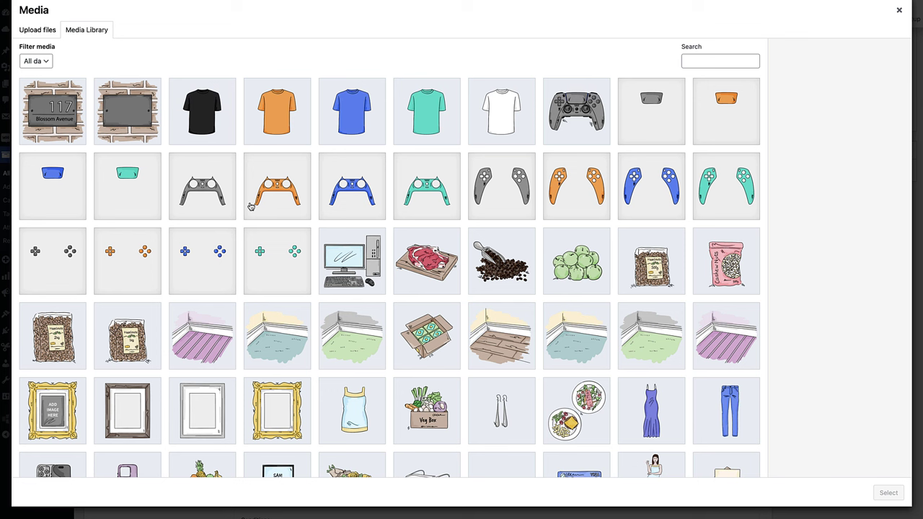
# - Select the grey controller grips image for the Grey option
pyautogui.click(502, 188)
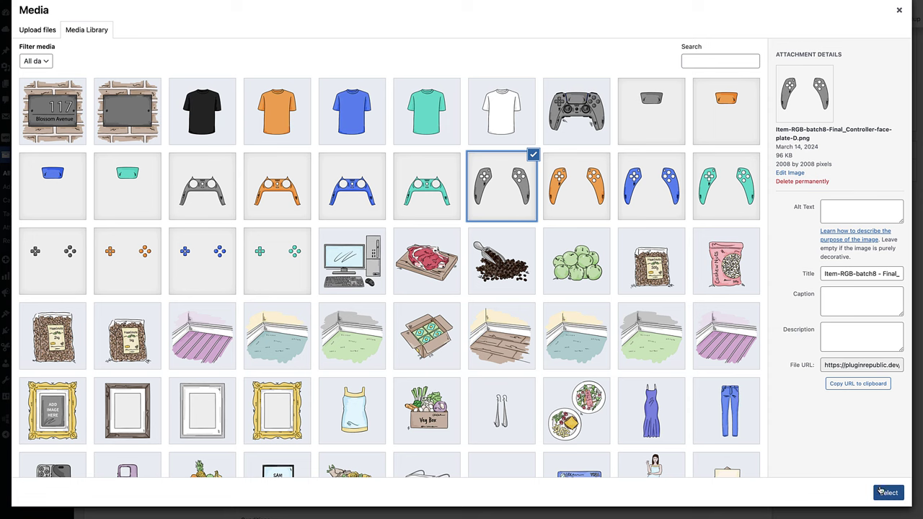
pyautogui.click(888, 494)
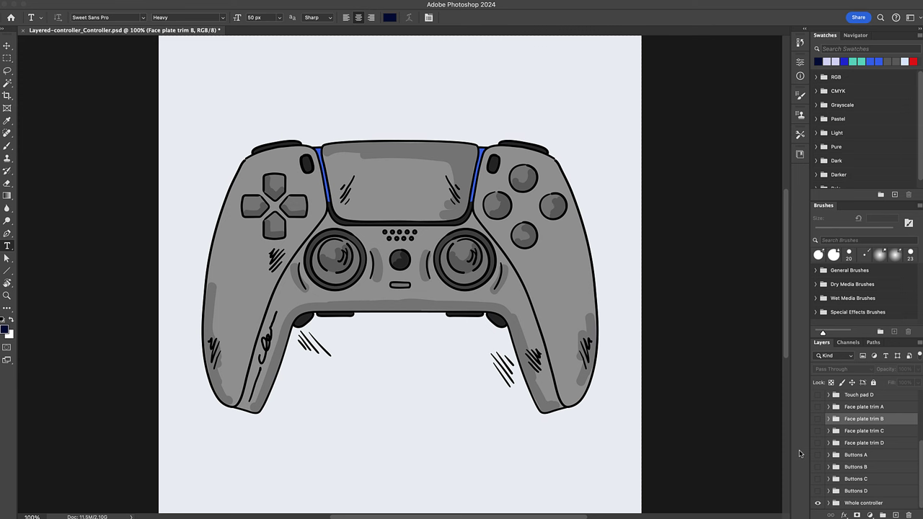
# - Toggle the grey Buttons D and orange Buttons C layers and hide Whole controller
pyautogui.click(828, 491)
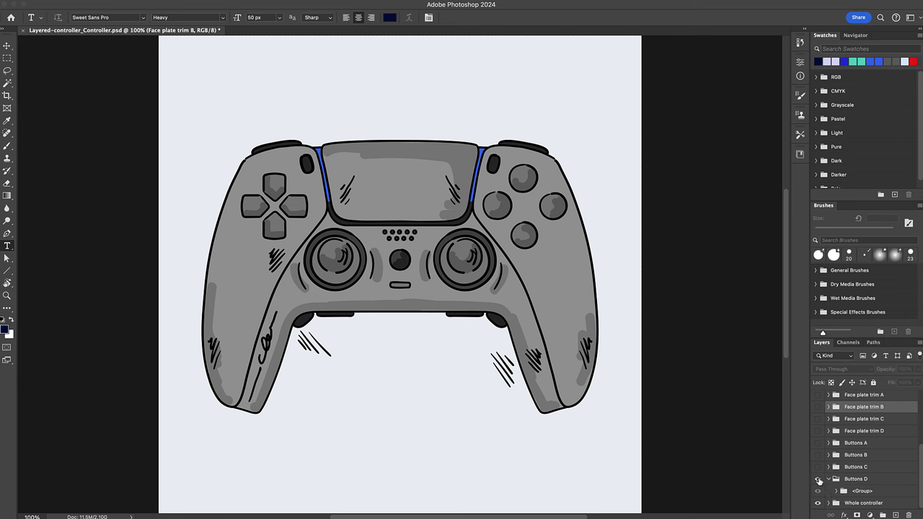
pyautogui.click(818, 479)
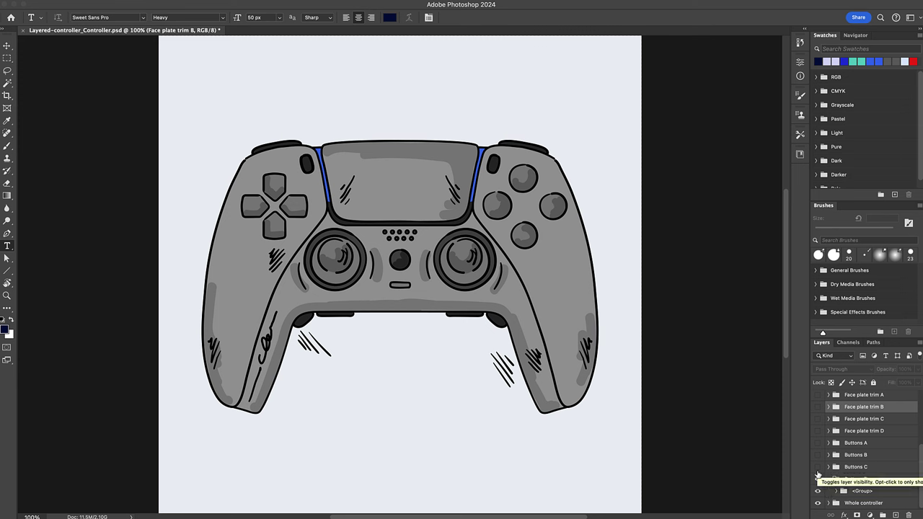
pyautogui.click(818, 467)
pyautogui.click(826, 470)
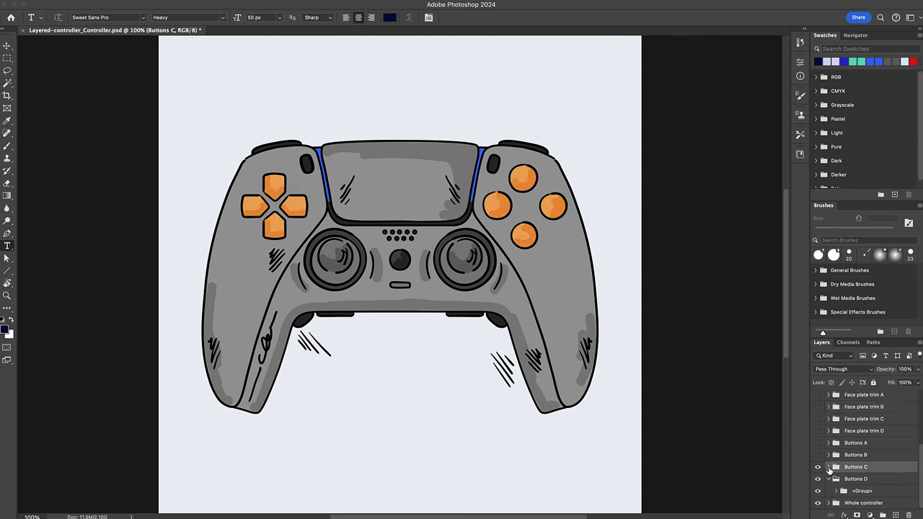
pyautogui.click(827, 467)
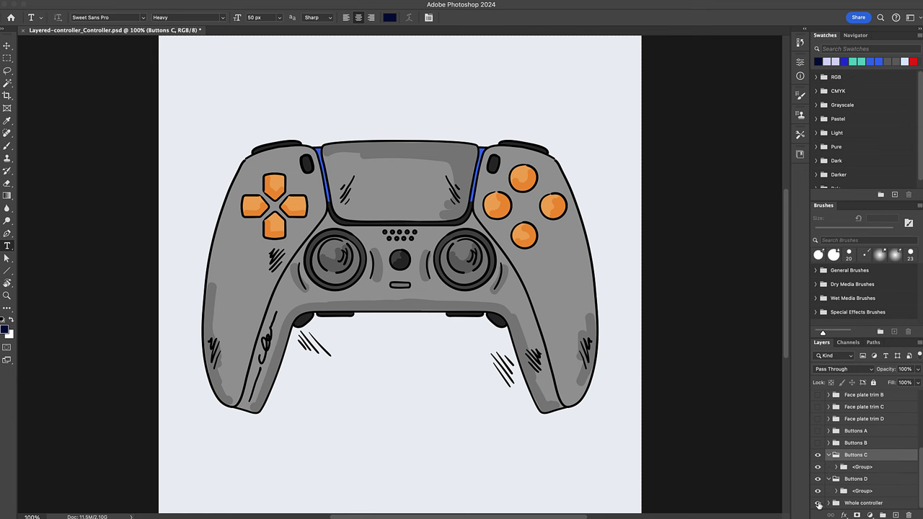
pyautogui.click(817, 503)
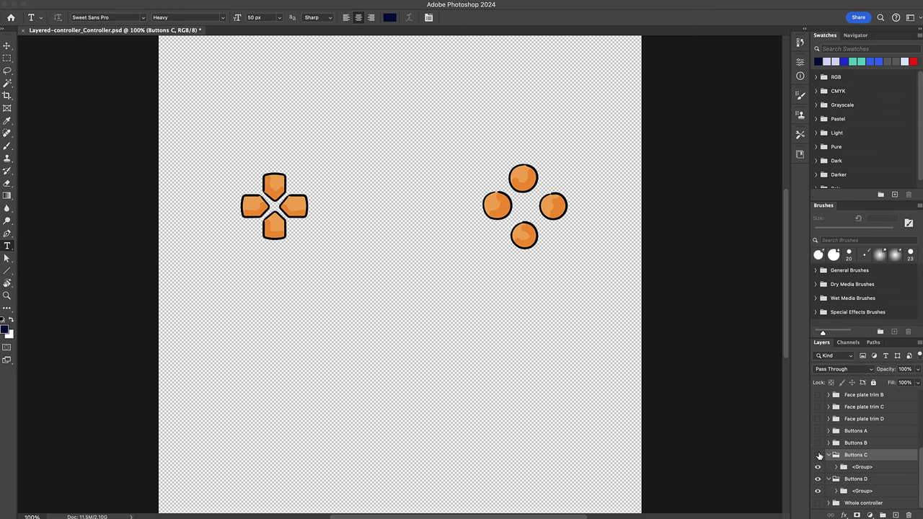
pyautogui.click(818, 455)
# - Show Face plate trim D, C and B in turn, ending with blue trim B
pyautogui.click(828, 420)
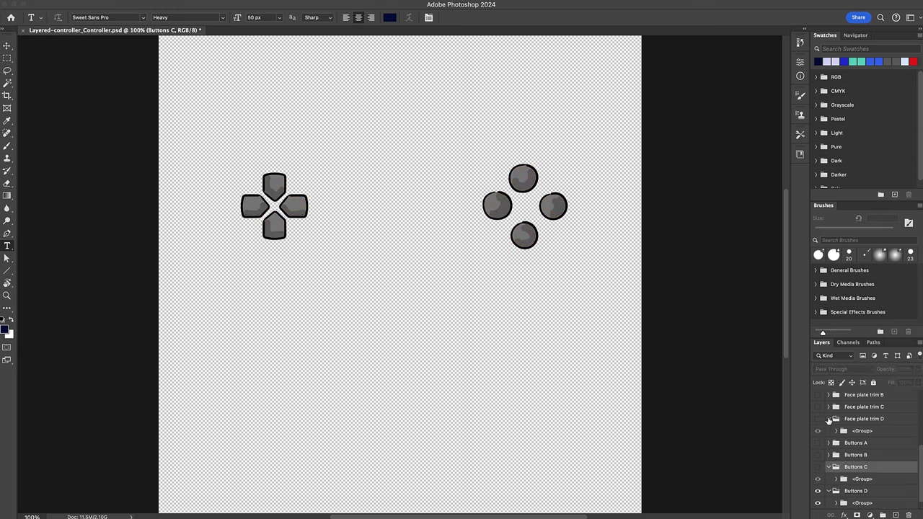
pyautogui.click(817, 420)
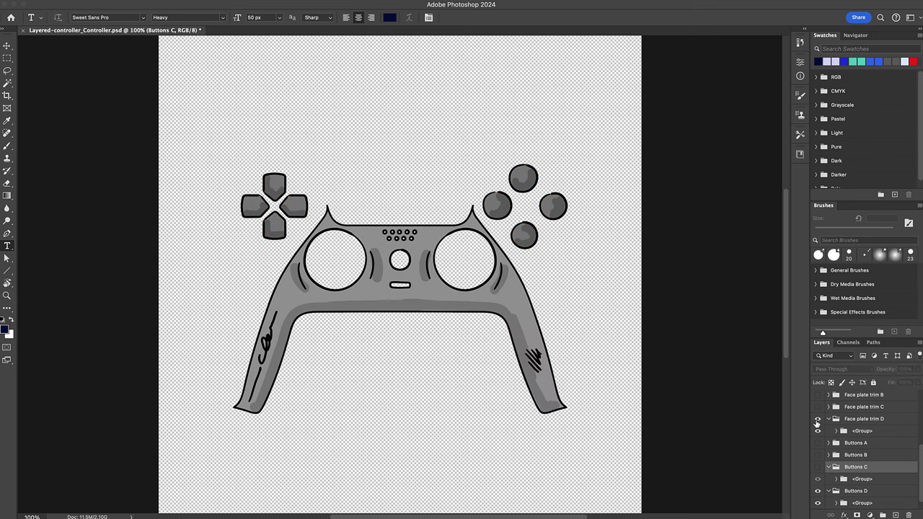
pyautogui.click(817, 491)
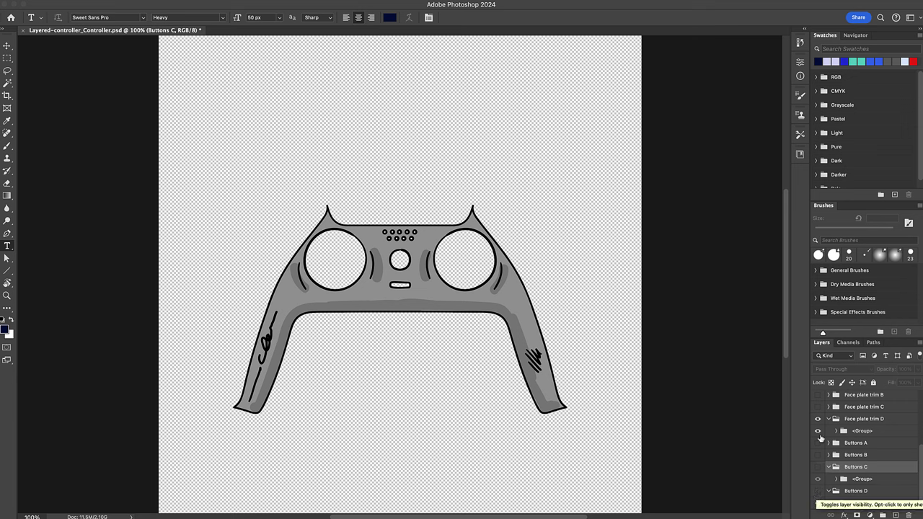
pyautogui.click(818, 420)
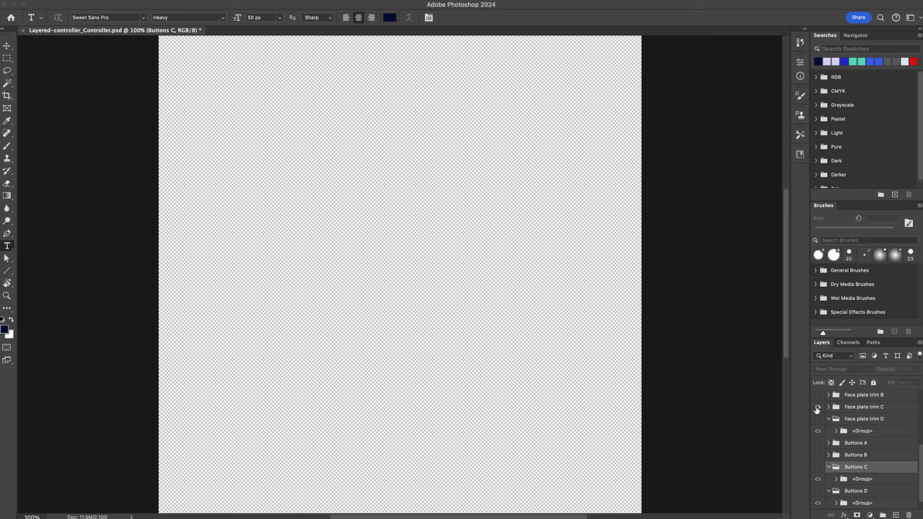
pyautogui.click(817, 408)
pyautogui.click(817, 408)
pyautogui.click(817, 397)
# - Hide trim B, then toggle teal Face plate A and blue B, leaving orange C visible
pyautogui.click(817, 399)
pyautogui.scroll(5, 817, 401)
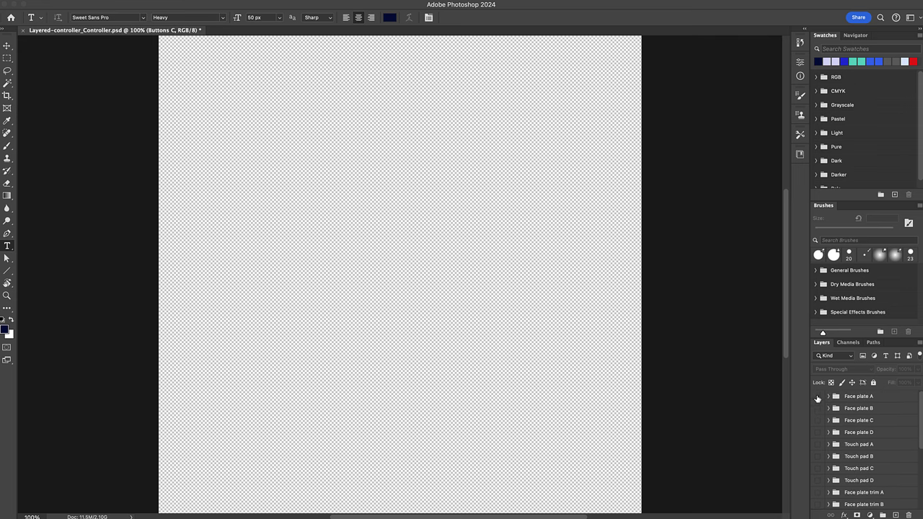
pyautogui.click(828, 396)
pyautogui.click(817, 409)
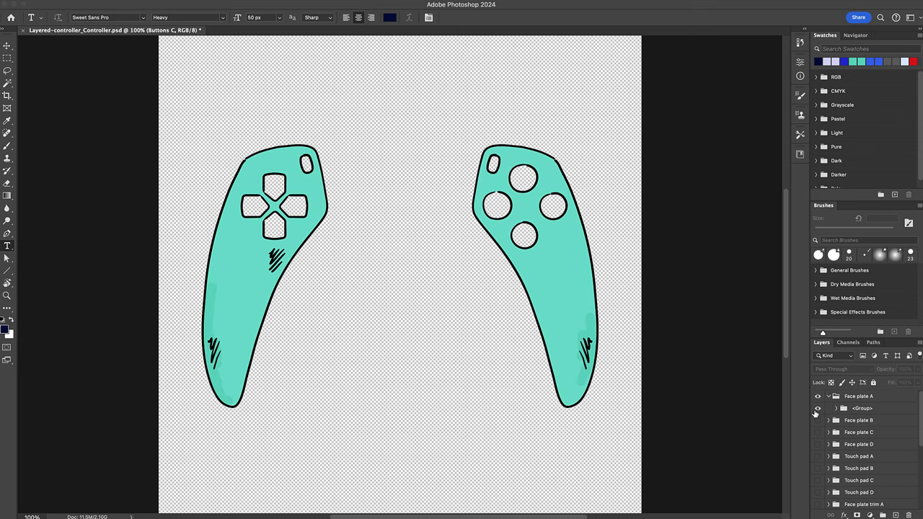
pyautogui.click(818, 397)
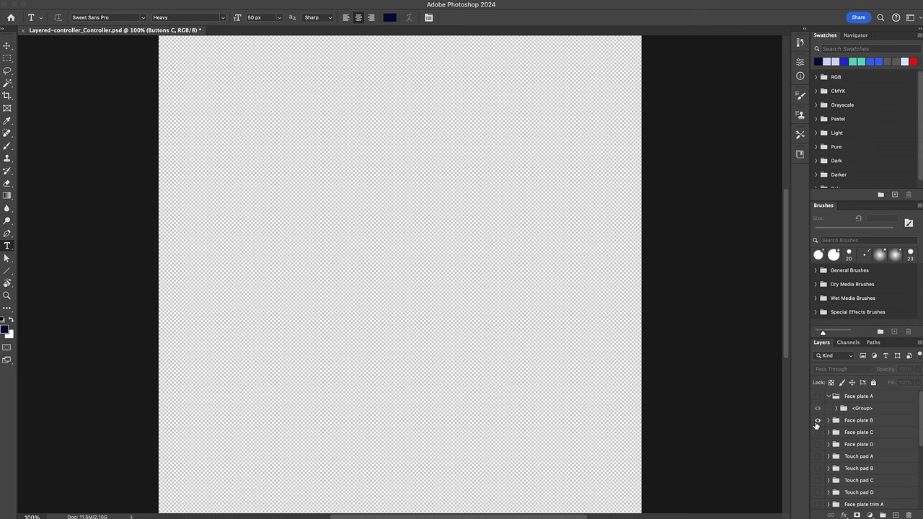
pyautogui.click(817, 422)
pyautogui.click(817, 420)
pyautogui.click(817, 431)
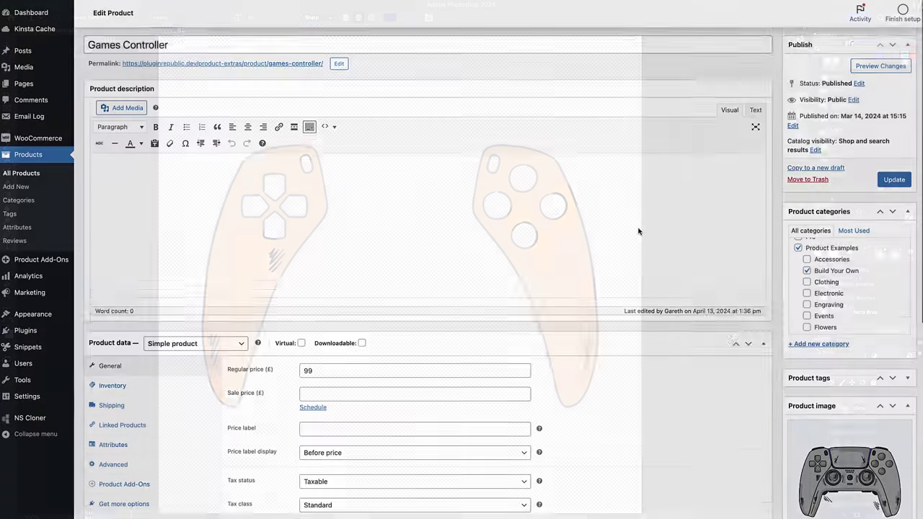
pyautogui.scroll(-5, 639, 230)
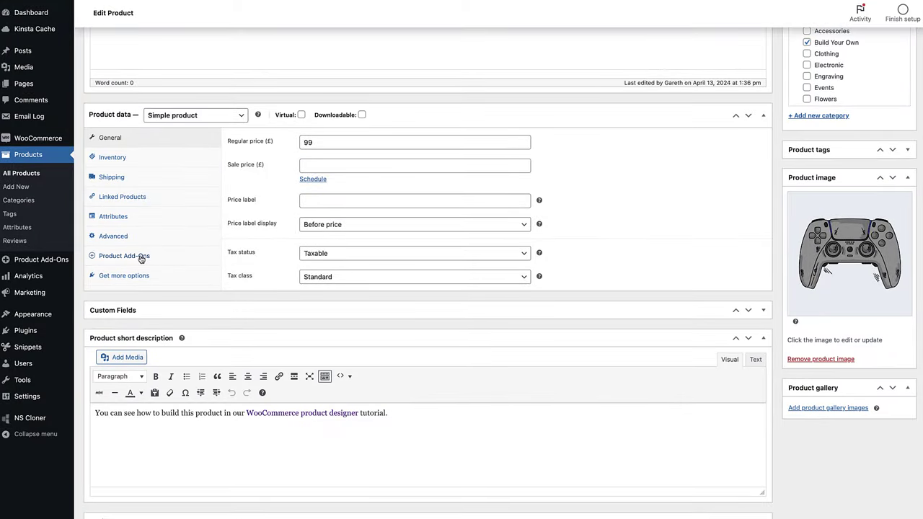
# - Expand the Extras group and confirm Add engraving? is a Checkbox field
pyautogui.click(138, 257)
pyautogui.click(316, 242)
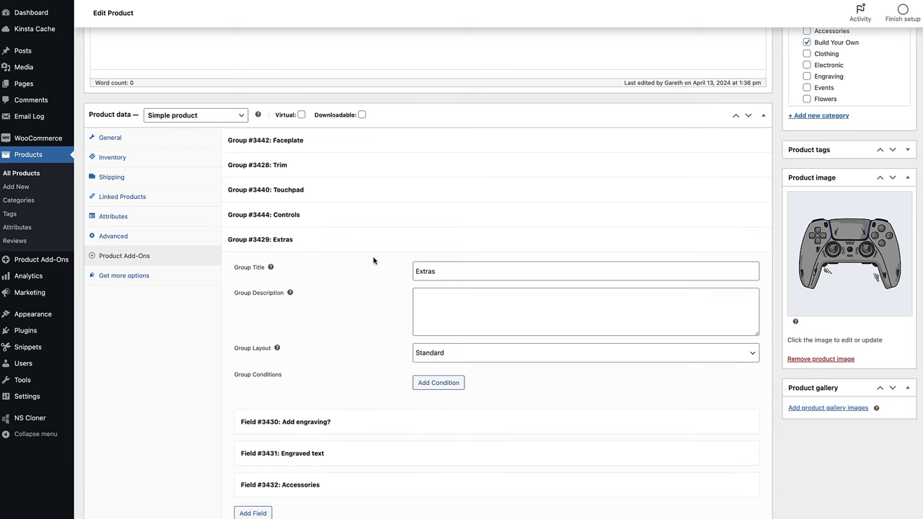
pyautogui.scroll(-1, 373, 262)
pyautogui.scroll(-1, 374, 261)
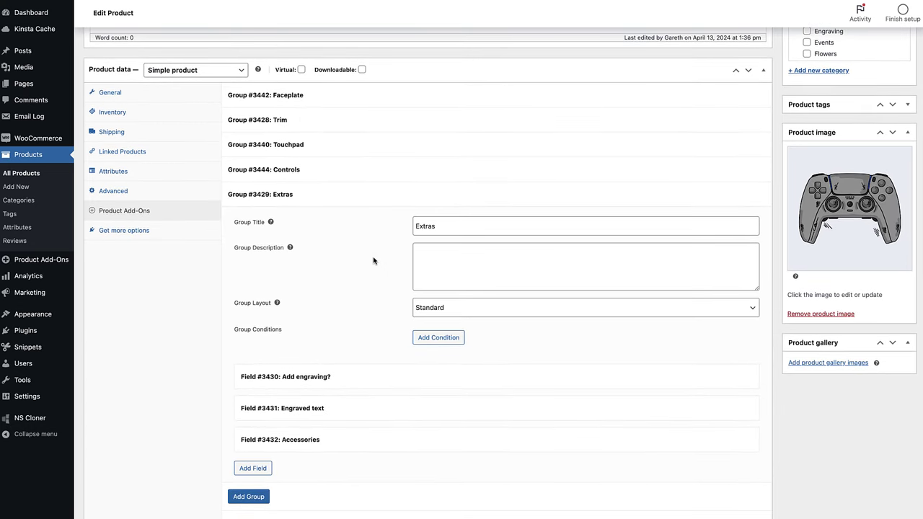
pyautogui.scroll(-2, 374, 261)
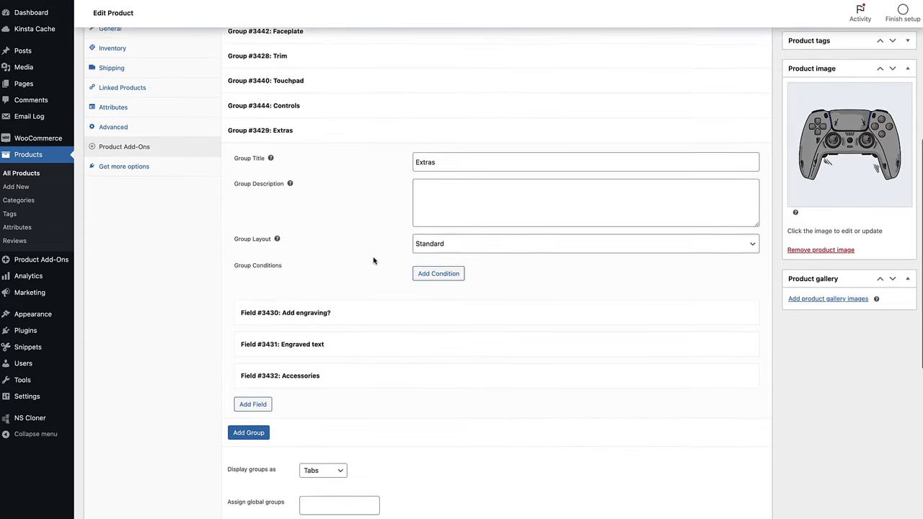
pyautogui.click(346, 310)
pyautogui.scroll(-1, 340, 310)
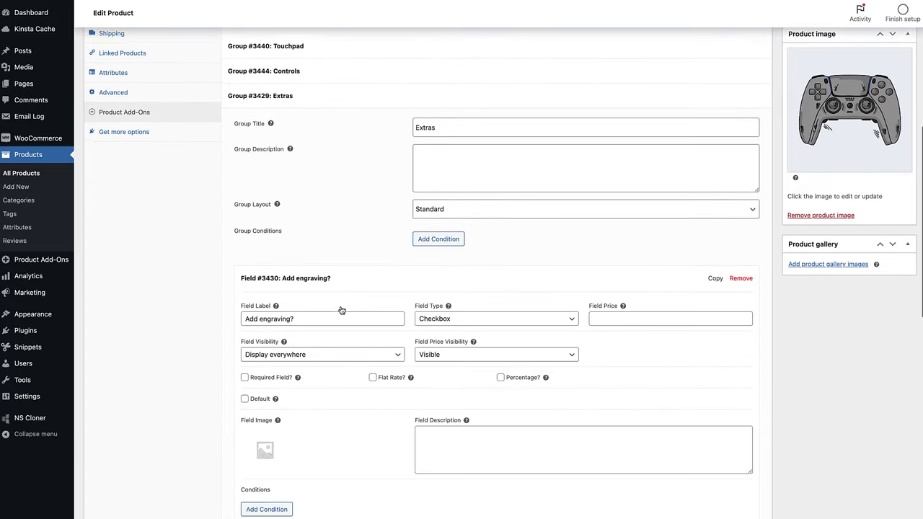
pyautogui.scroll(-4, 213, 323)
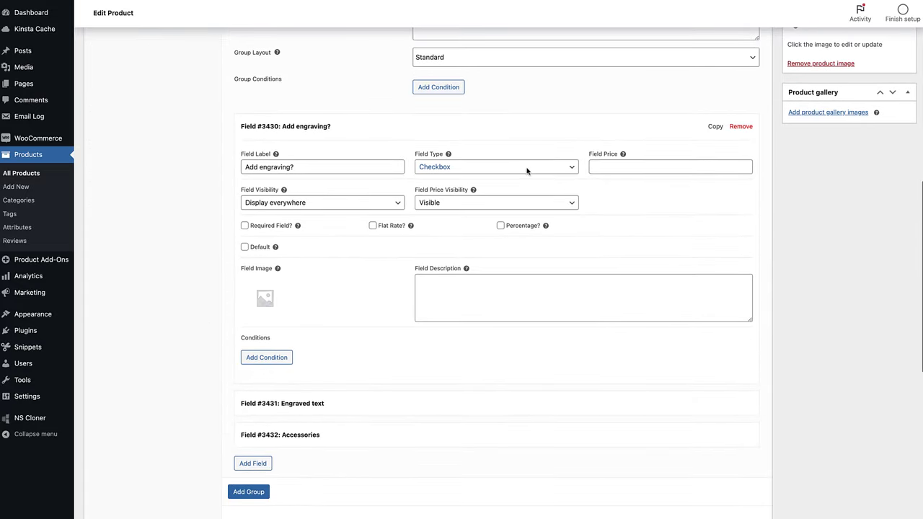
pyautogui.click(527, 168)
pyautogui.click(570, 167)
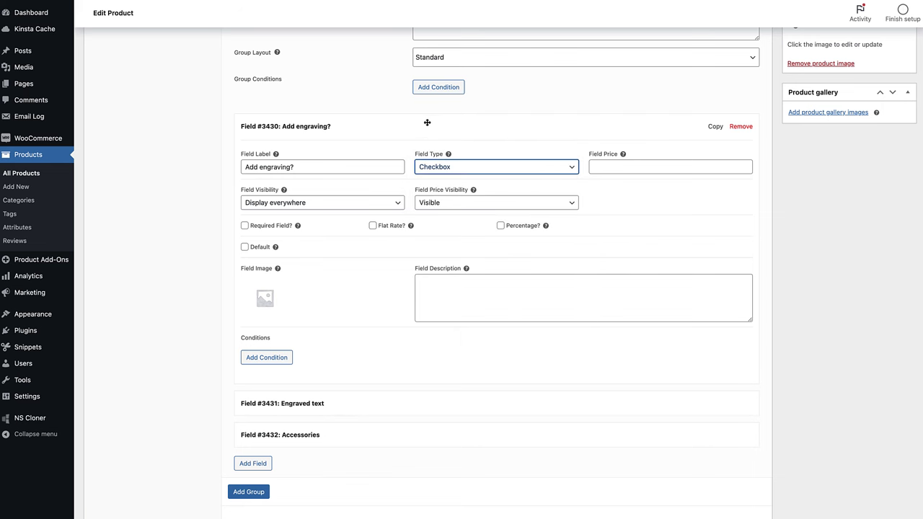
pyautogui.click(424, 121)
# - Review the Engraved text field: Text type with a 'Show this field if' condition
pyautogui.click(417, 156)
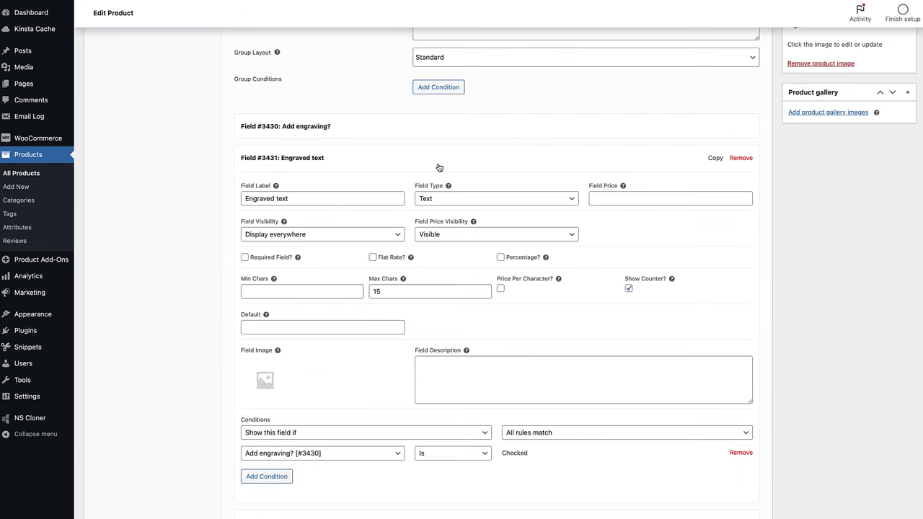
pyautogui.click(532, 198)
pyautogui.click(531, 198)
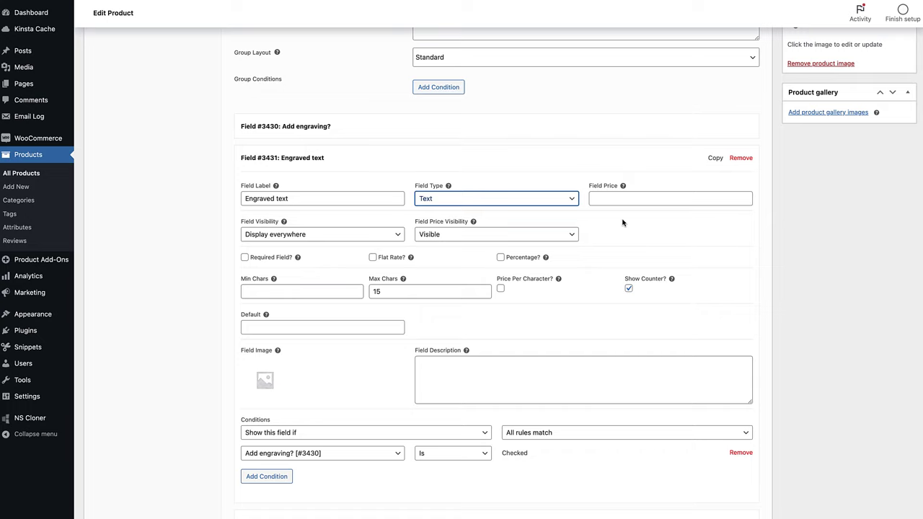
pyautogui.scroll(-4, 618, 274)
pyautogui.scroll(-1, 618, 275)
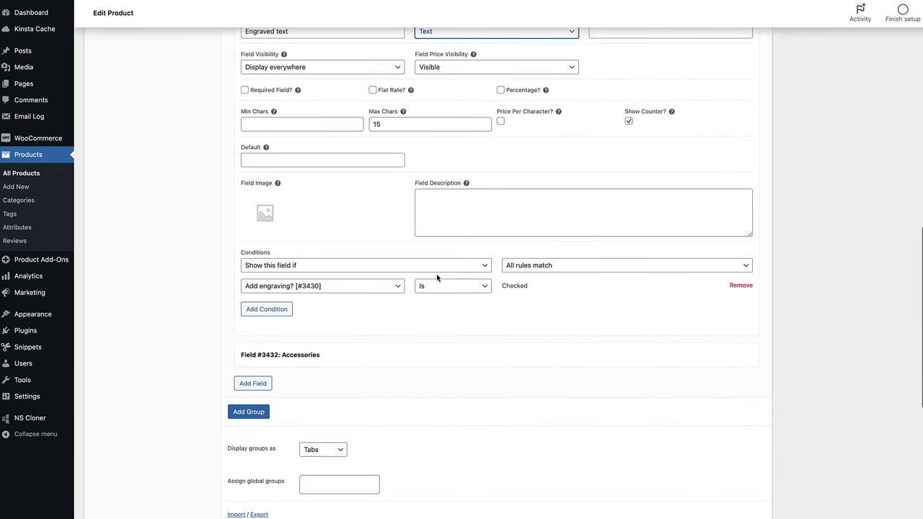
pyautogui.click(394, 289)
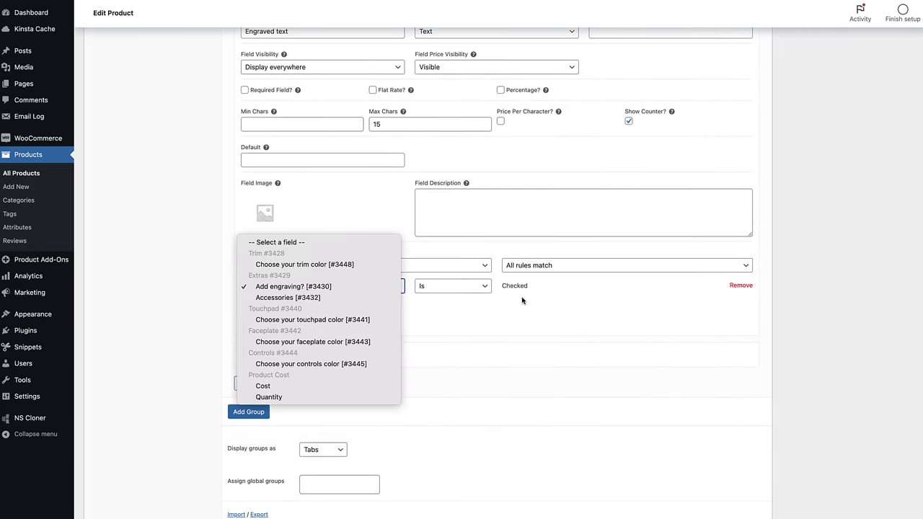
pyautogui.click(190, 293)
pyautogui.click(358, 264)
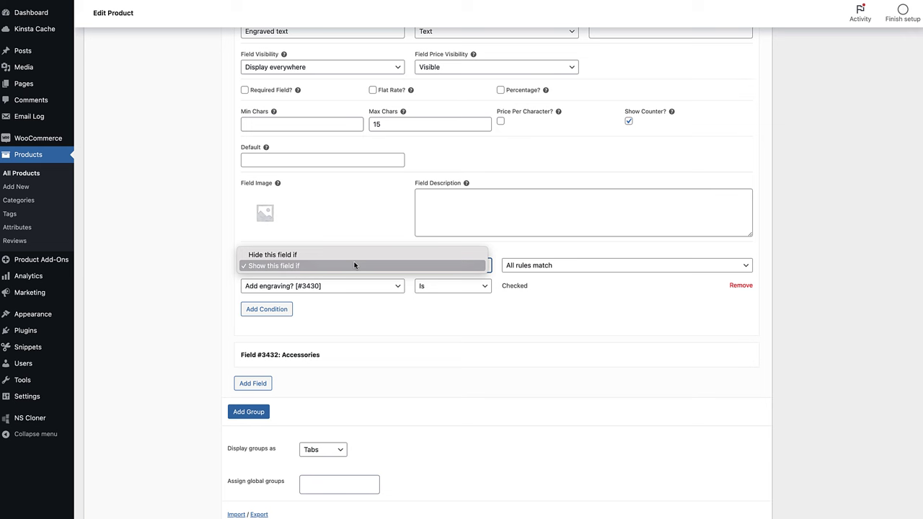
pyautogui.click(176, 285)
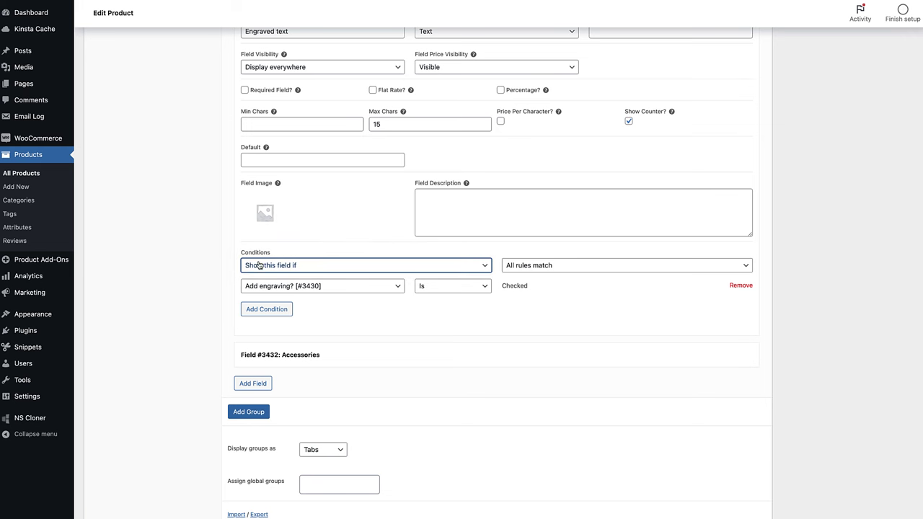
pyautogui.scroll(3, 258, 264)
pyautogui.click(310, 191)
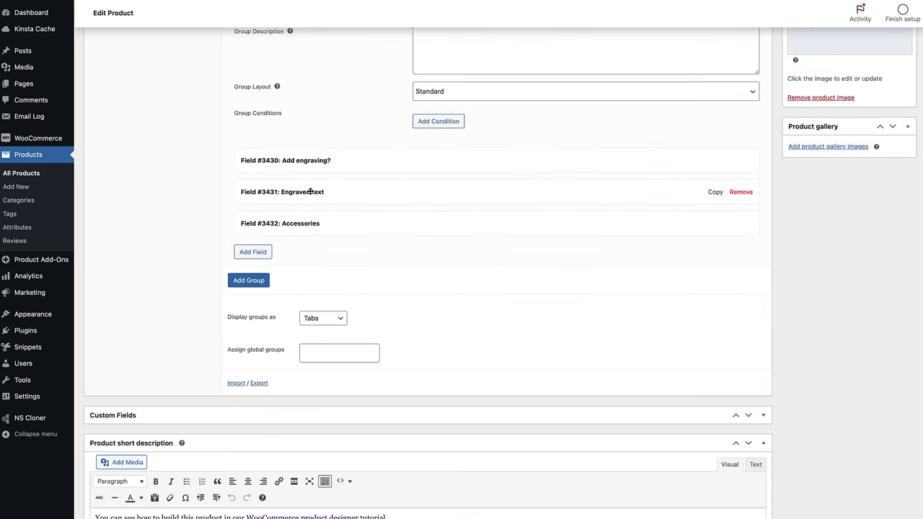
pyautogui.scroll(5, 310, 191)
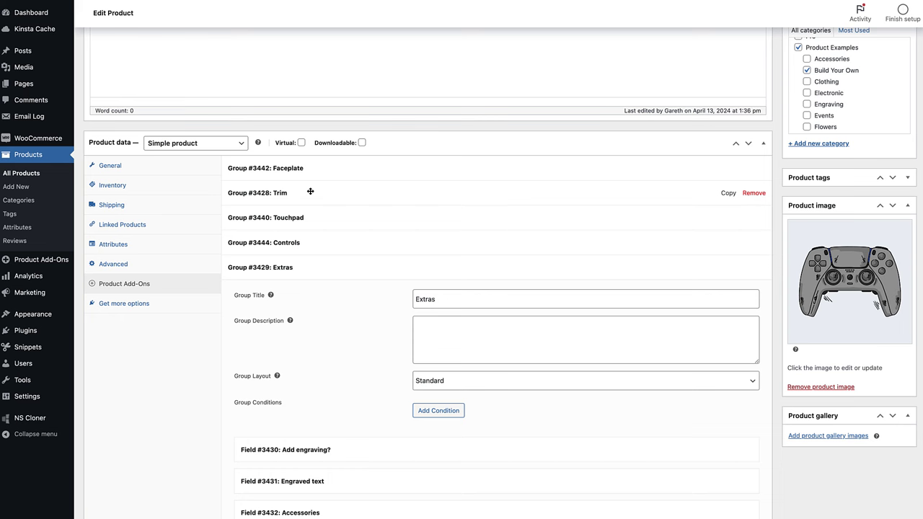
# - Collapse the Extras group and keep Display groups as set to Tabs
pyautogui.click(313, 264)
pyautogui.scroll(-2, 311, 265)
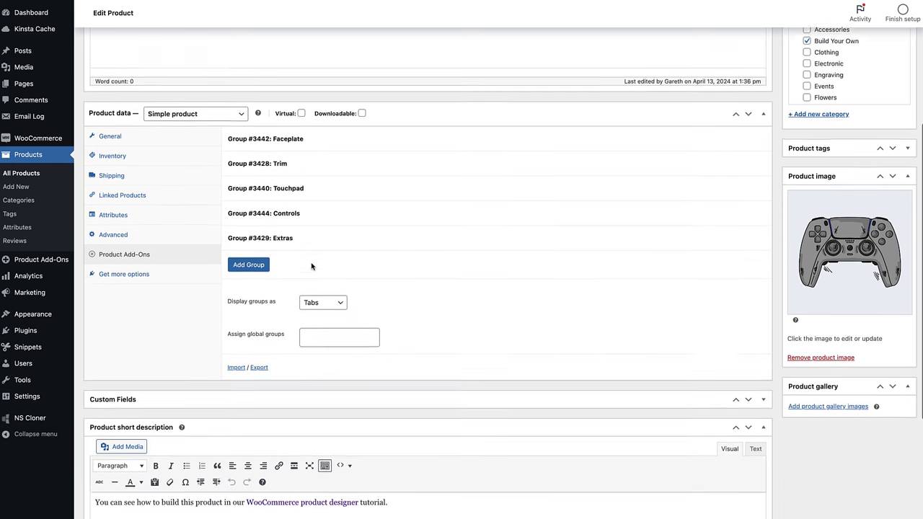
pyautogui.scroll(-2, 311, 266)
pyautogui.click(339, 247)
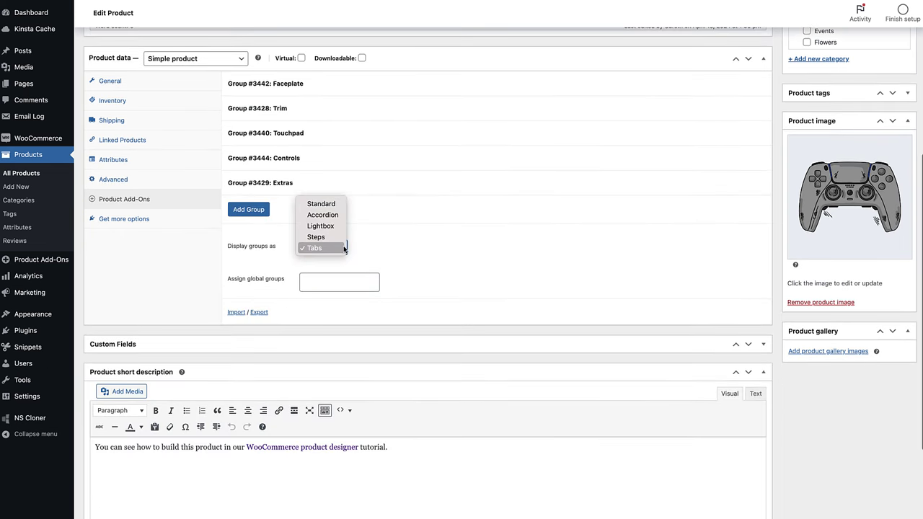
pyautogui.click(422, 251)
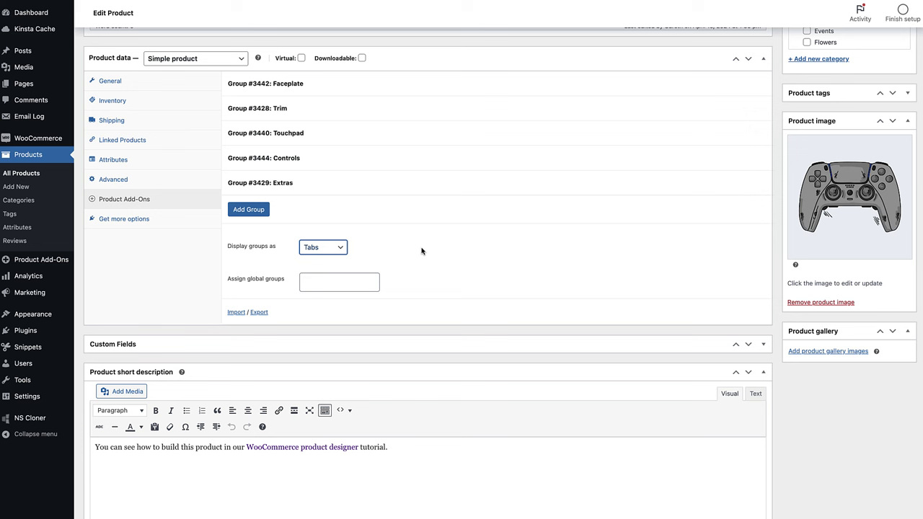
pyautogui.click(422, 251)
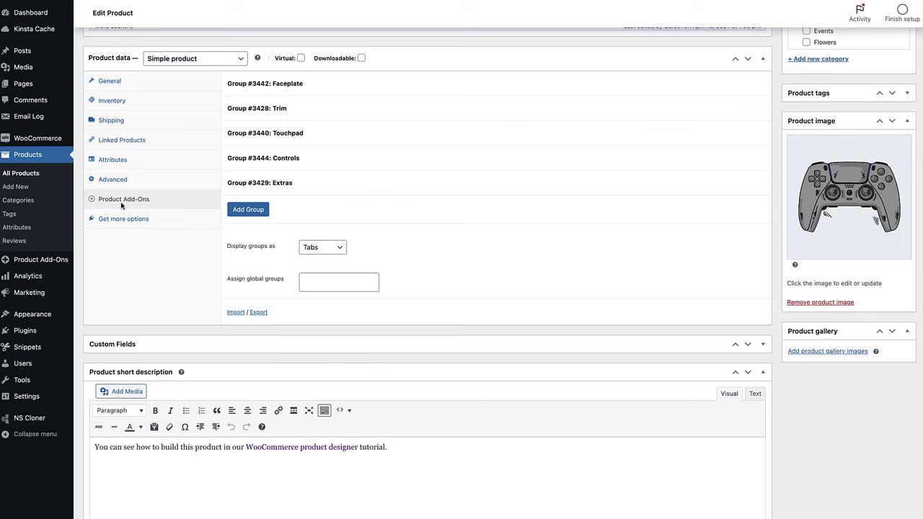
pyautogui.moveTo(57, 141)
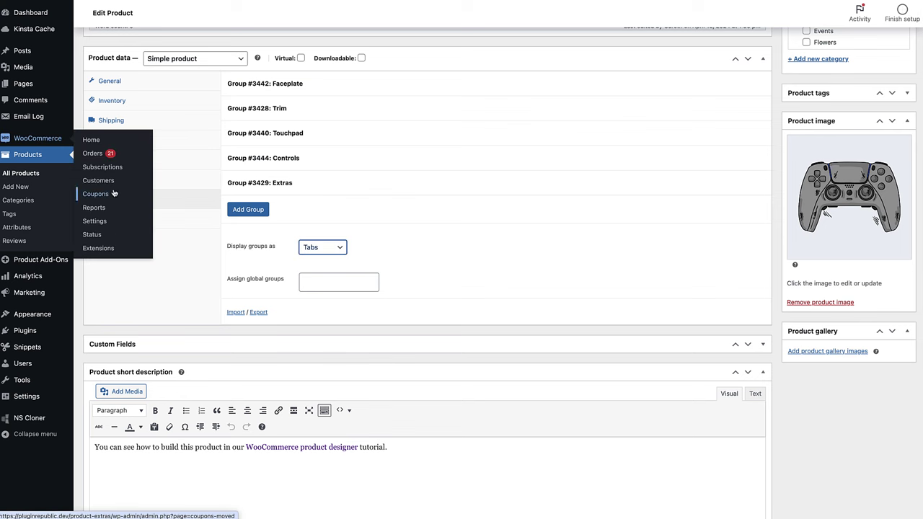
# - Set the Product Add-Ons progress bar to track Fields, counting required fields only
pyautogui.click(95, 222)
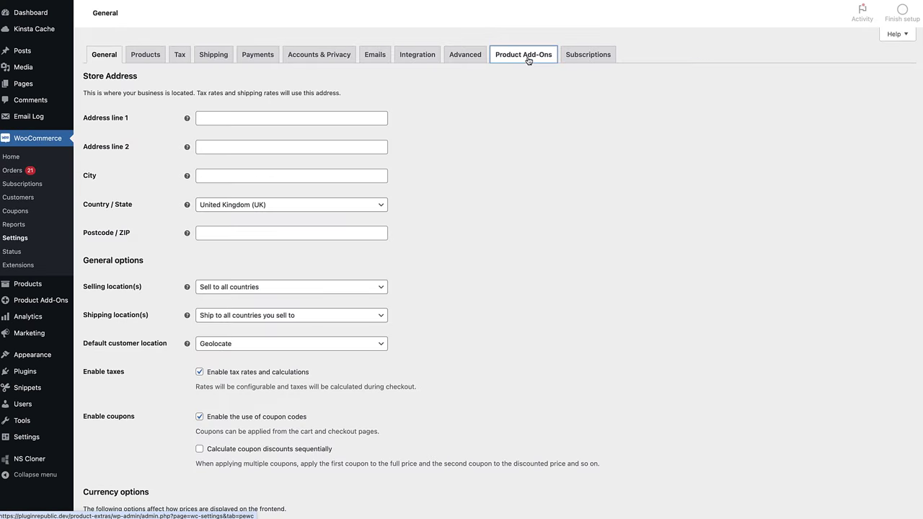
pyautogui.click(525, 55)
pyautogui.scroll(-4, 552, 262)
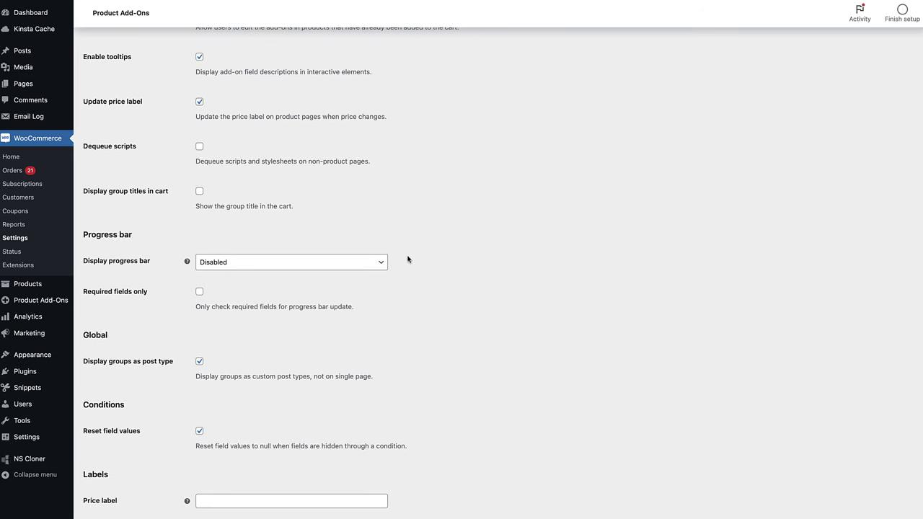
pyautogui.click(363, 263)
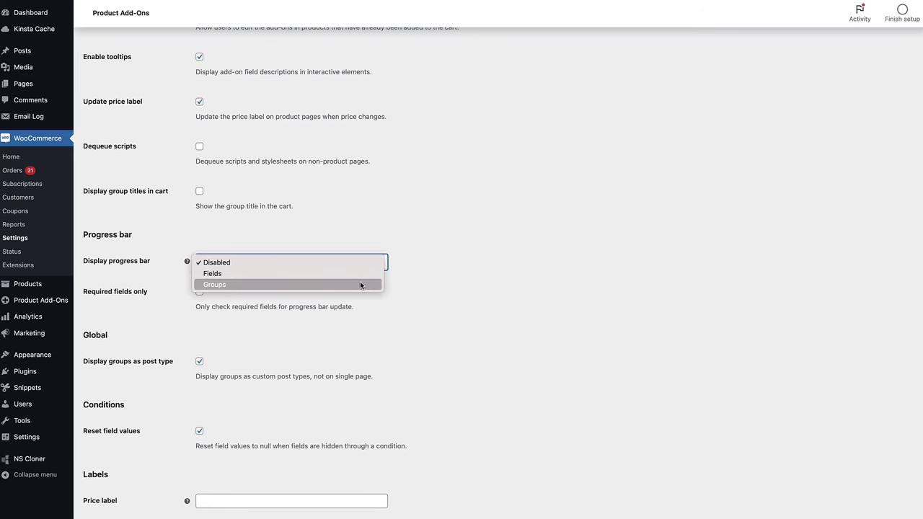
pyautogui.click(360, 278)
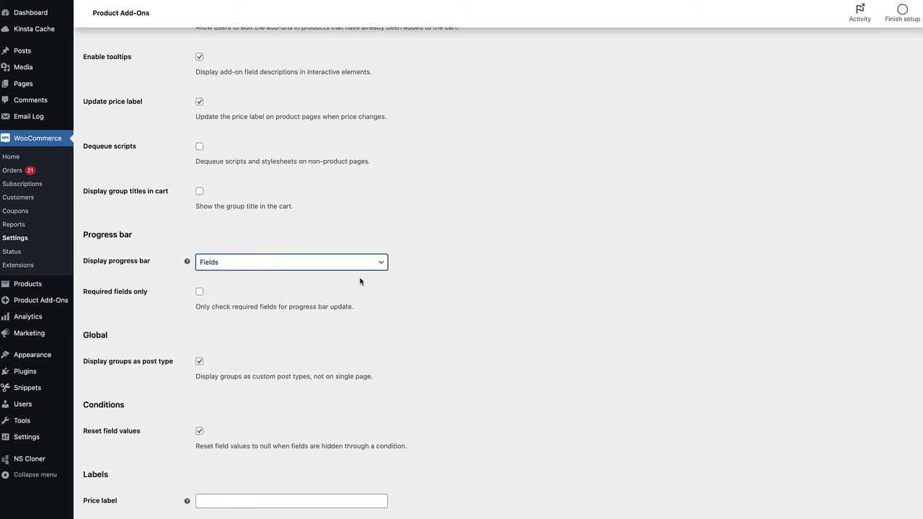
pyautogui.click(199, 293)
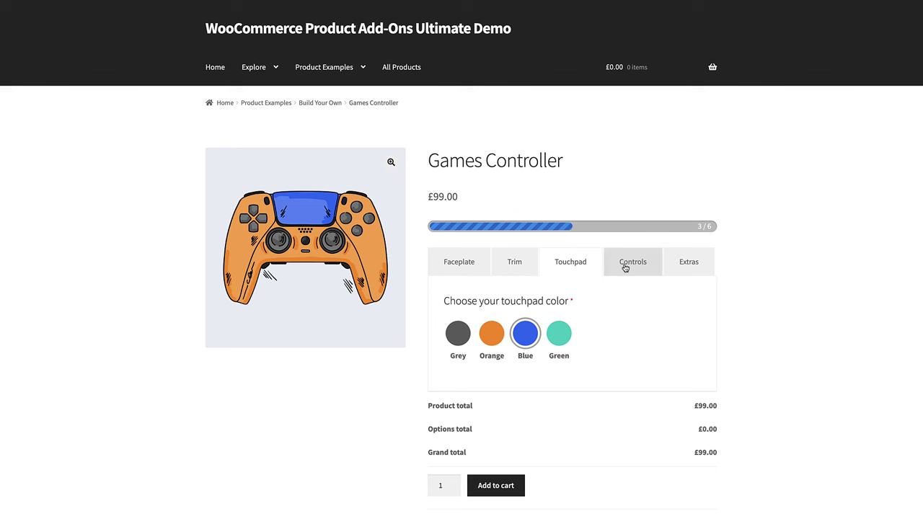
# - Choose grey controls for the Games Controller
pyautogui.click(630, 263)
pyautogui.click(462, 342)
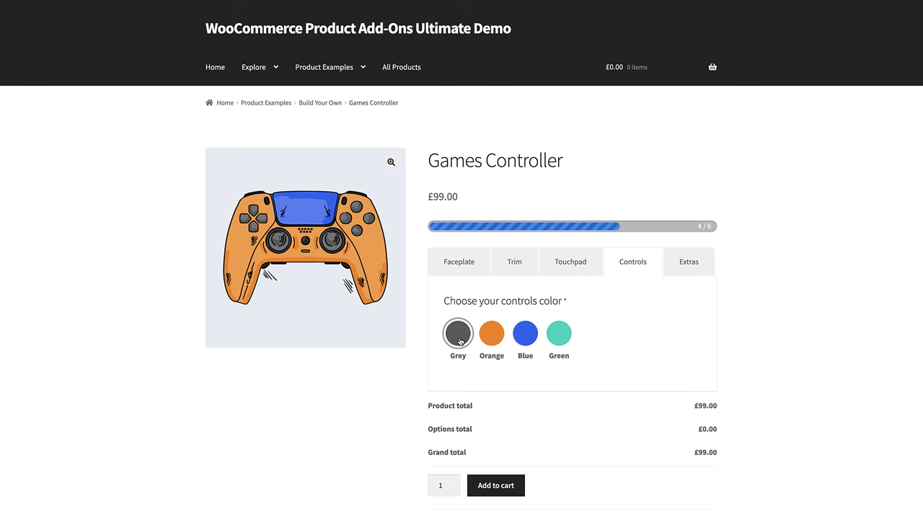
pyautogui.scroll(-1, 618, 344)
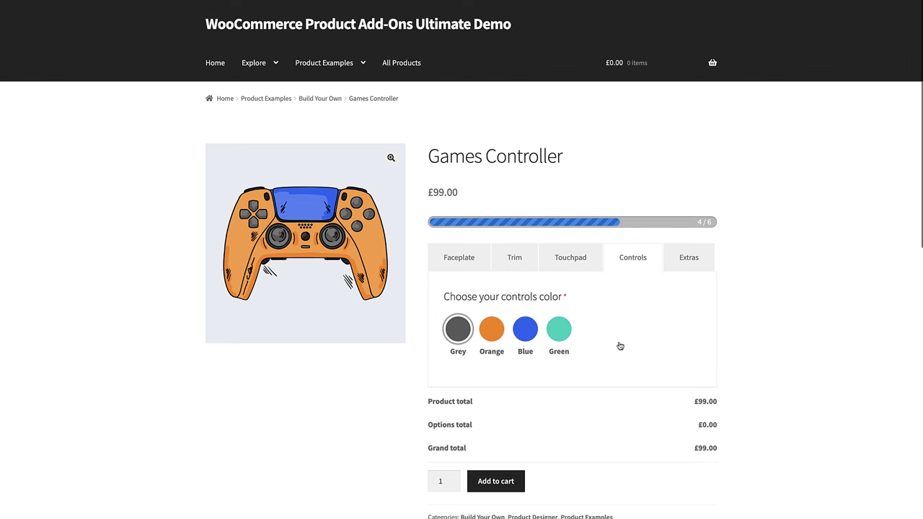
# - Add an engraving reading 'Mr' plus the charger and USB cable extras
pyautogui.click(686, 256)
pyautogui.scroll(-2, 767, 323)
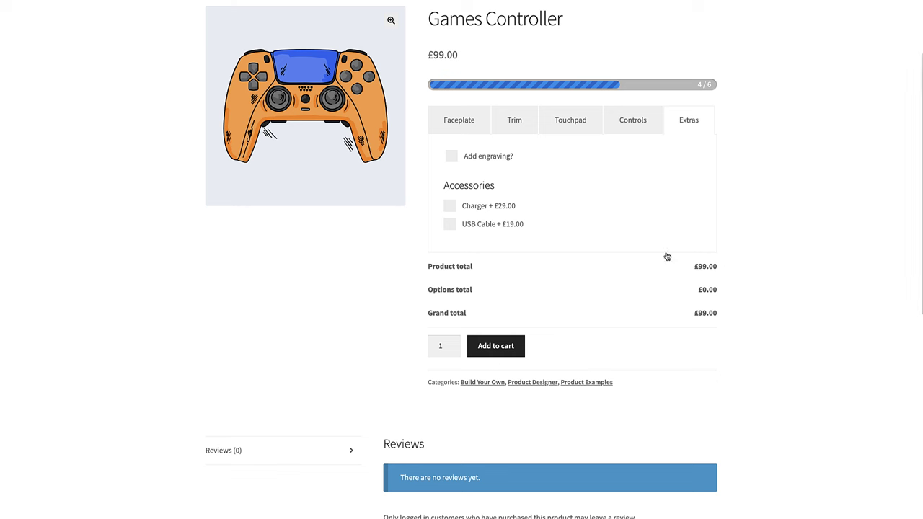
pyautogui.click(450, 157)
pyautogui.write('Mr X')
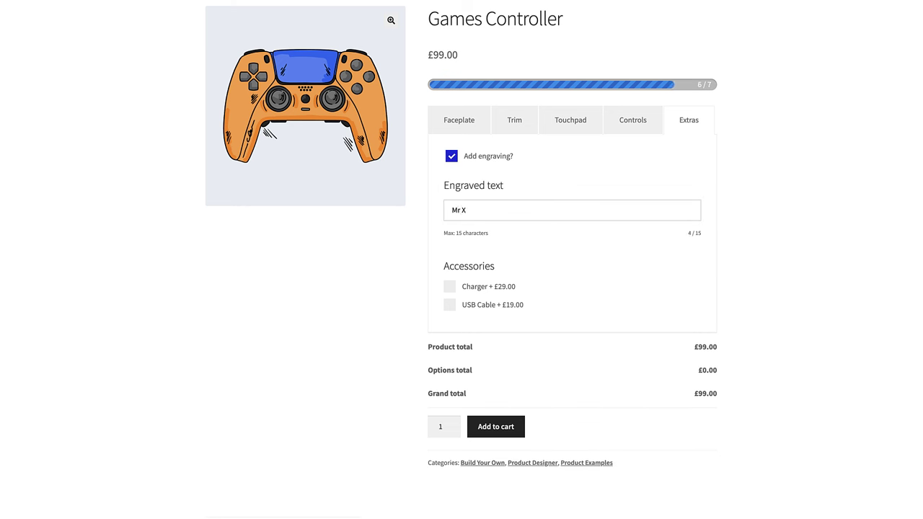
pyautogui.click(450, 287)
pyautogui.click(450, 310)
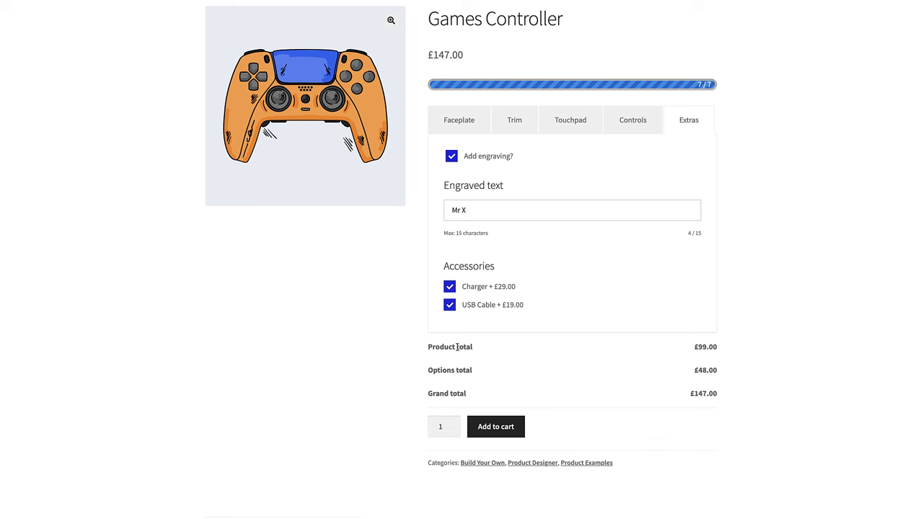
# - Add the configured Games Controller to the cart and view the cart
pyautogui.click(496, 426)
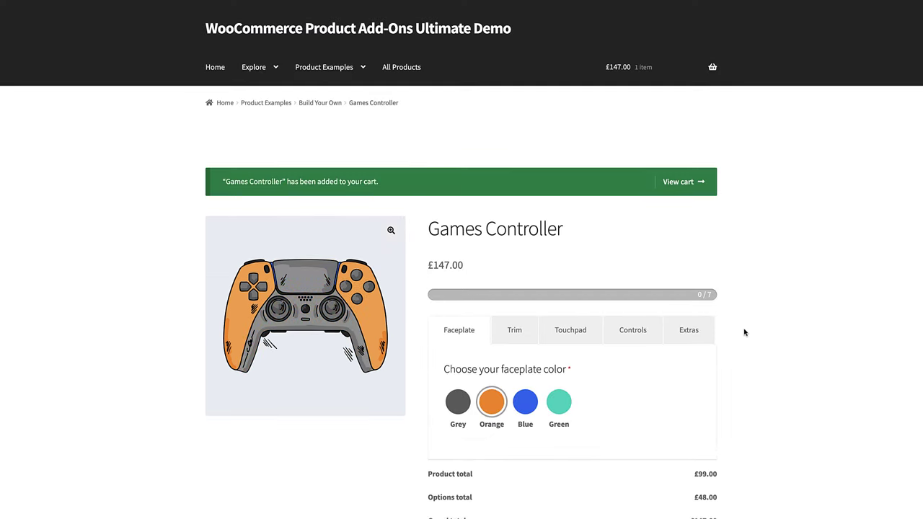
pyautogui.click(672, 186)
pyautogui.scroll(-3, 797, 274)
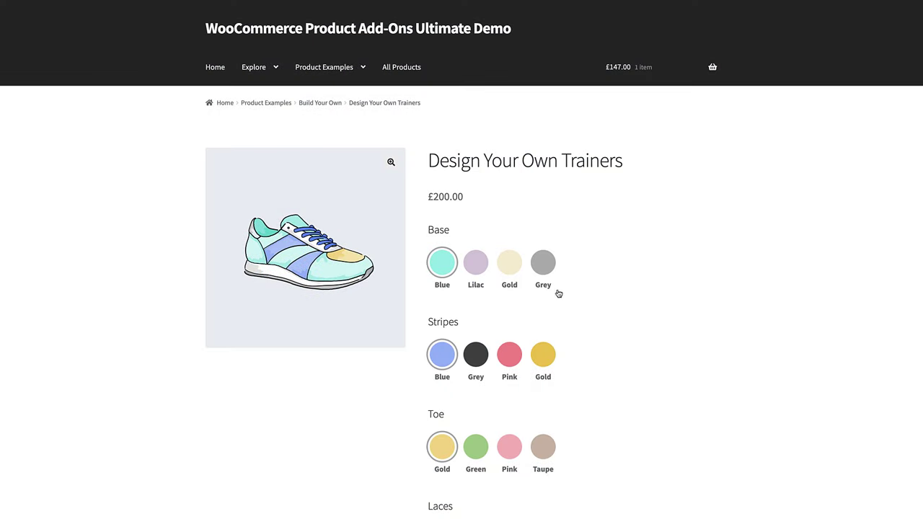
# - Give the trainers a lilac base, pink stripes, pink toe and purple laces
pyautogui.click(476, 266)
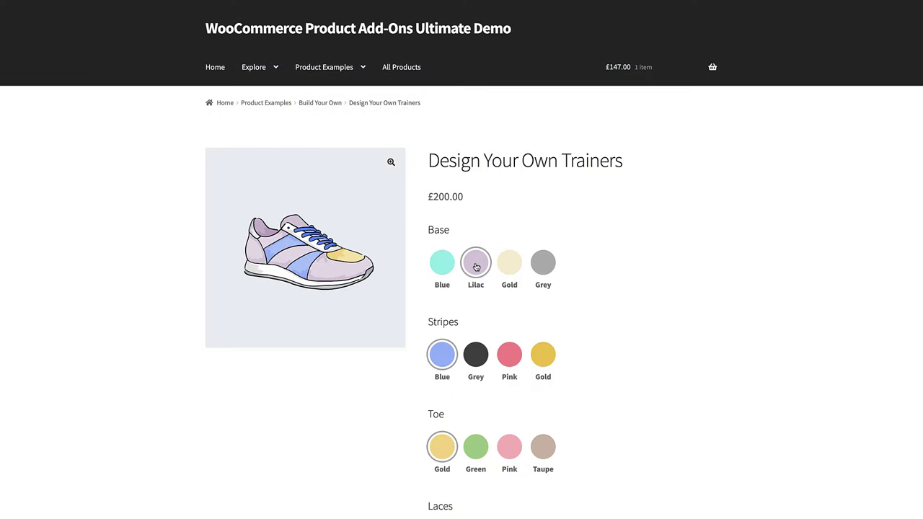
pyautogui.click(510, 359)
pyautogui.click(510, 441)
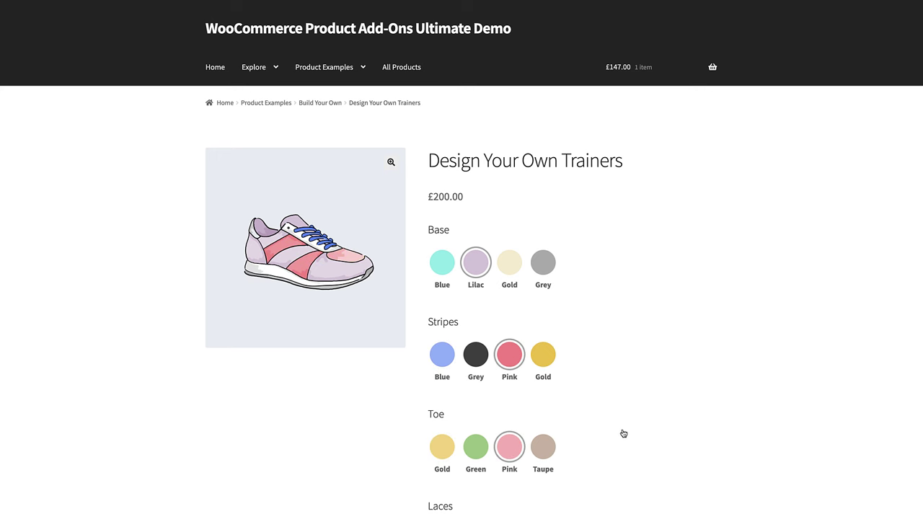
pyautogui.scroll(-3, 624, 435)
pyautogui.click(543, 370)
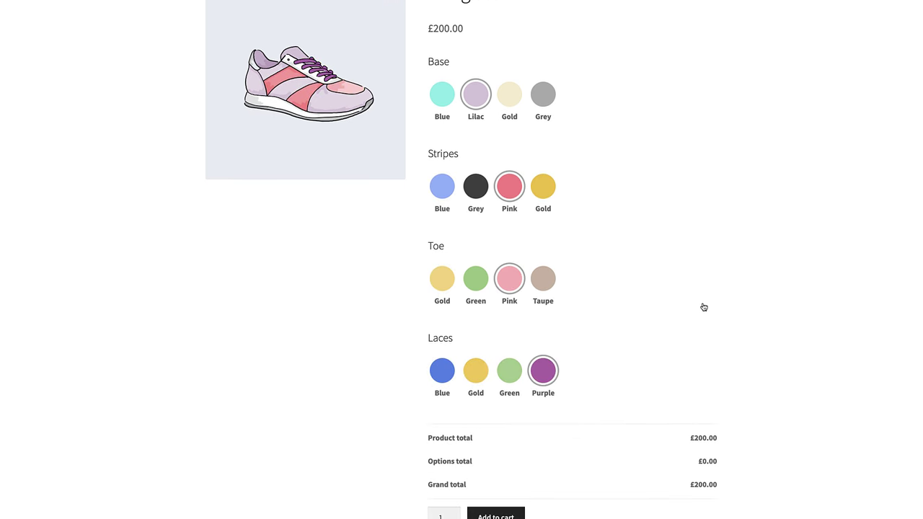
pyautogui.scroll(3, 702, 306)
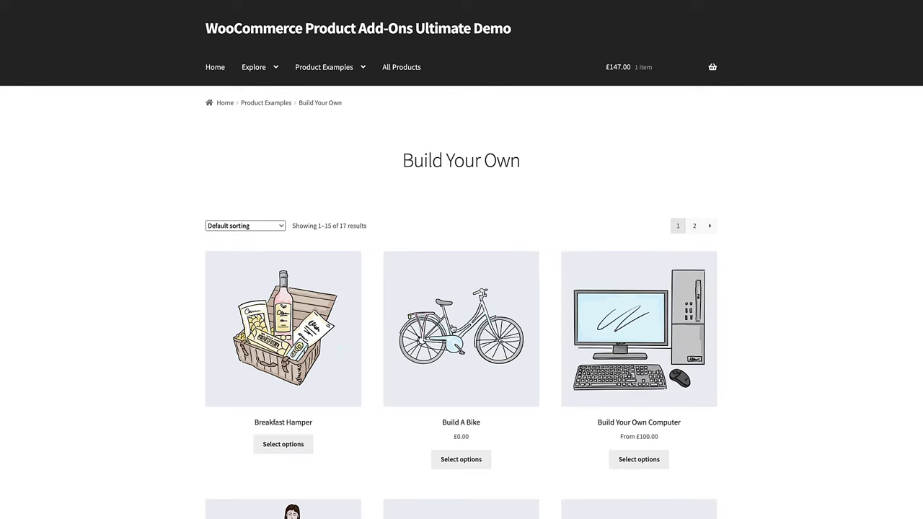
# - On Build A Bike, pick the Full frame and advance to the Wheel Type step
pyautogui.click(500, 317)
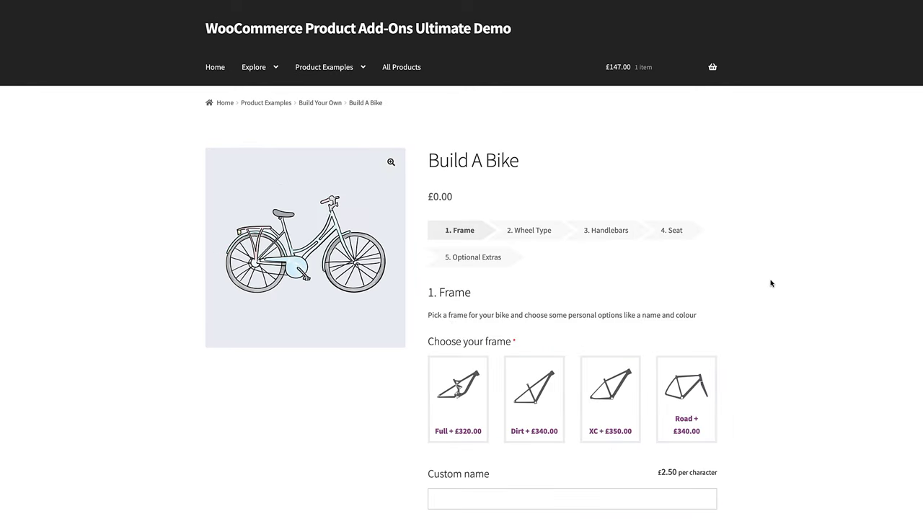
pyautogui.scroll(-3, 772, 282)
pyautogui.click(456, 264)
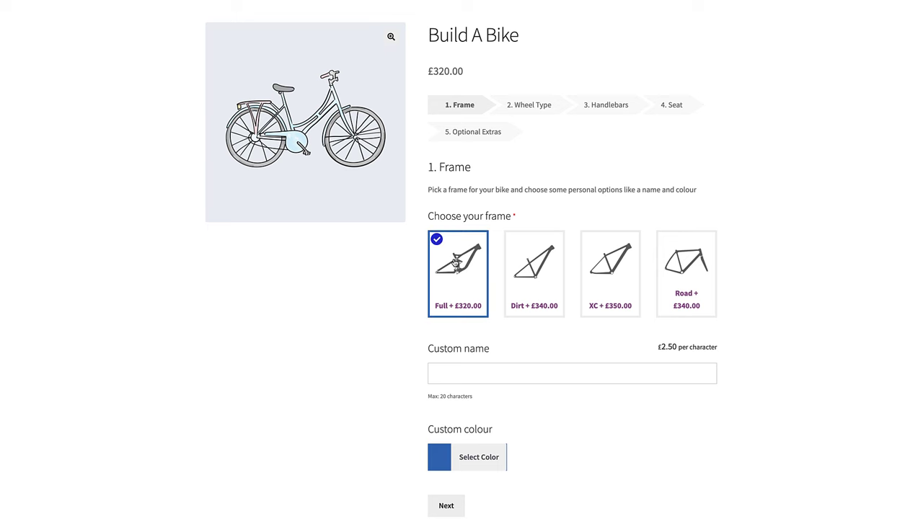
pyautogui.click(528, 105)
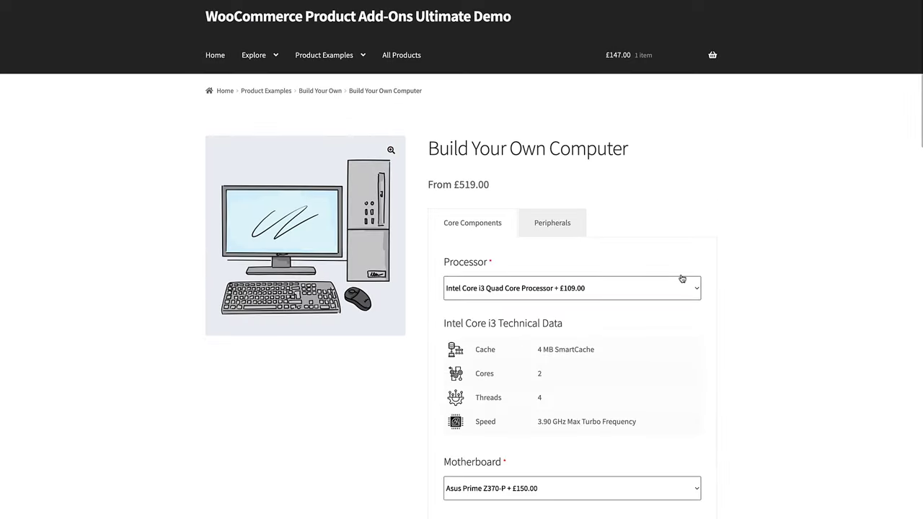
# - Give the computer an Intel Core i7 processor and view the Peripherals options
pyautogui.click(678, 288)
pyautogui.click(675, 314)
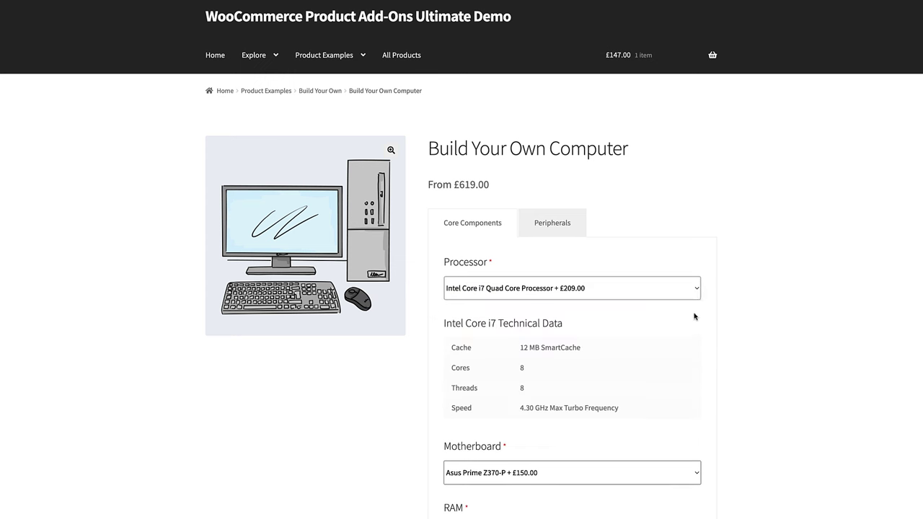
pyautogui.click(690, 289)
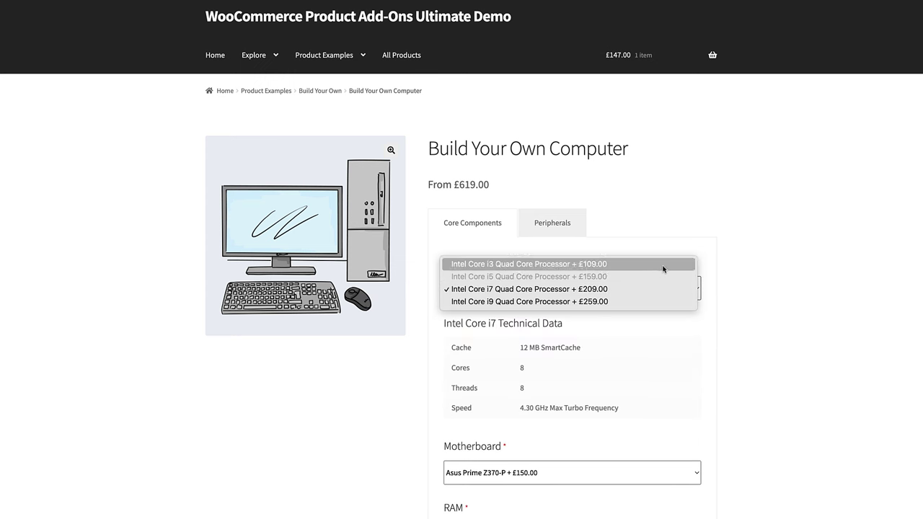
pyautogui.click(764, 252)
pyautogui.click(566, 225)
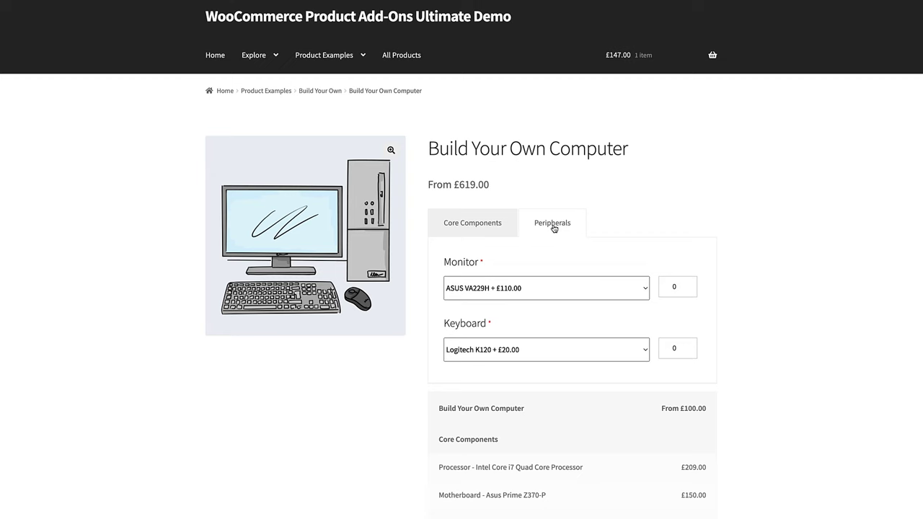
pyautogui.scroll(-3, 789, 318)
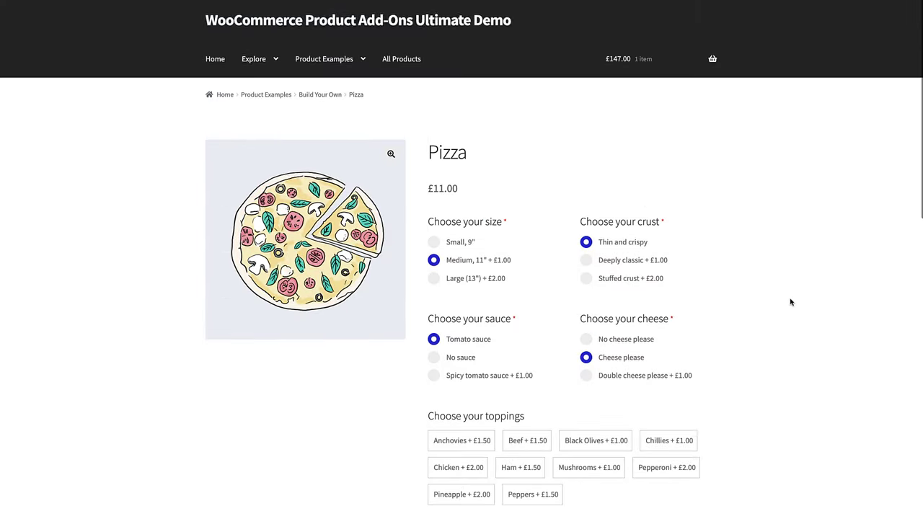
pyautogui.scroll(-2, 790, 303)
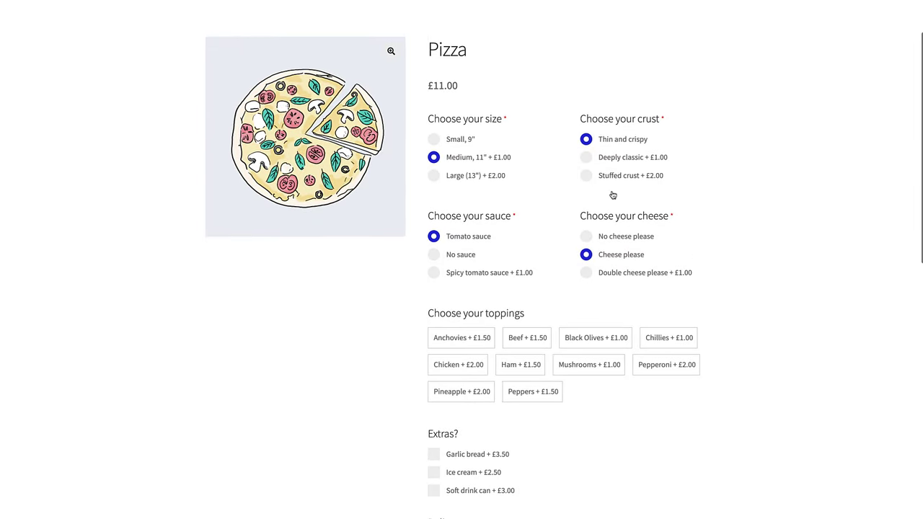
# - Choose Deeply classic crust, no cheese, and anchovies and beef toppings
pyautogui.click(585, 157)
pyautogui.click(586, 236)
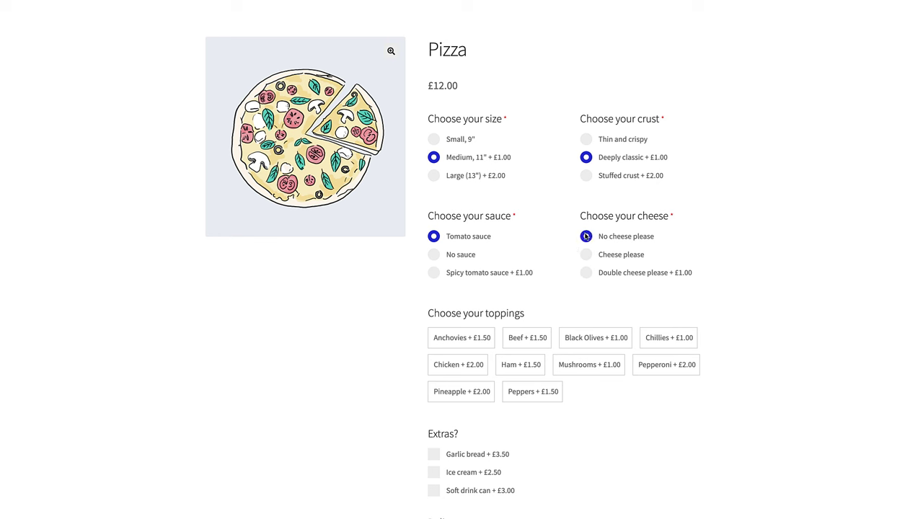
pyautogui.click(457, 339)
pyautogui.click(516, 343)
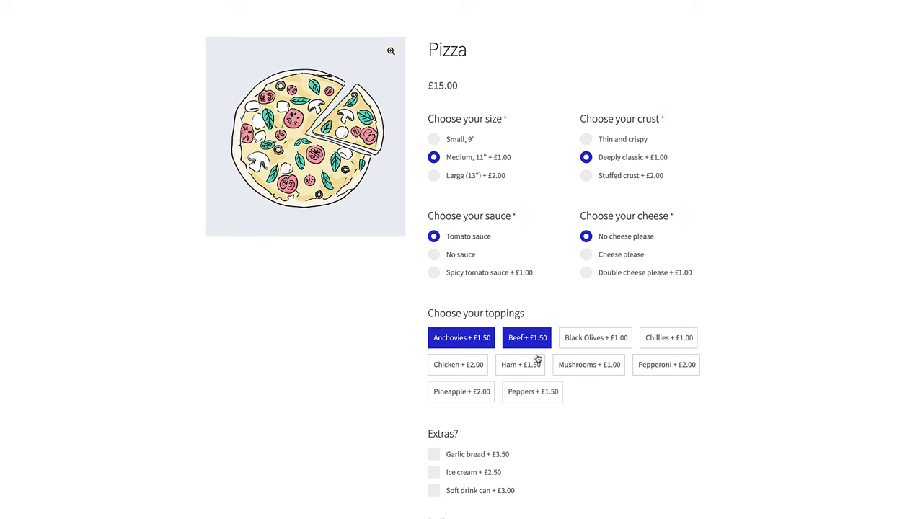
# - Add garlic bread as an extra and keep Standard delivery
pyautogui.scroll(-3, 603, 410)
pyautogui.click(445, 342)
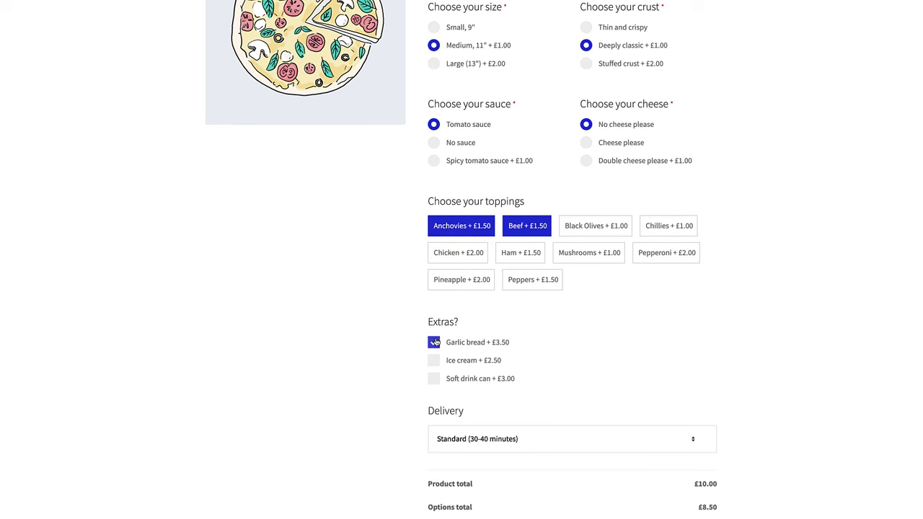
pyautogui.scroll(-2, 603, 351)
pyautogui.click(605, 354)
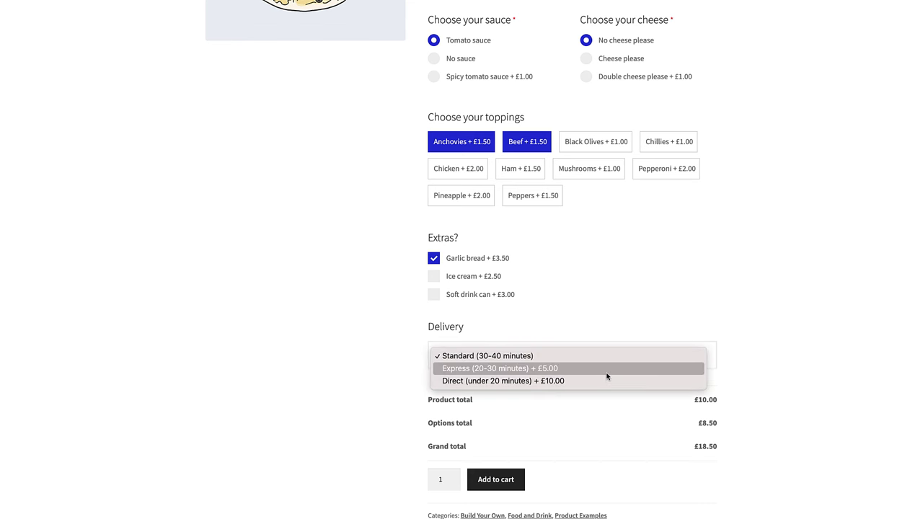
pyautogui.click(866, 295)
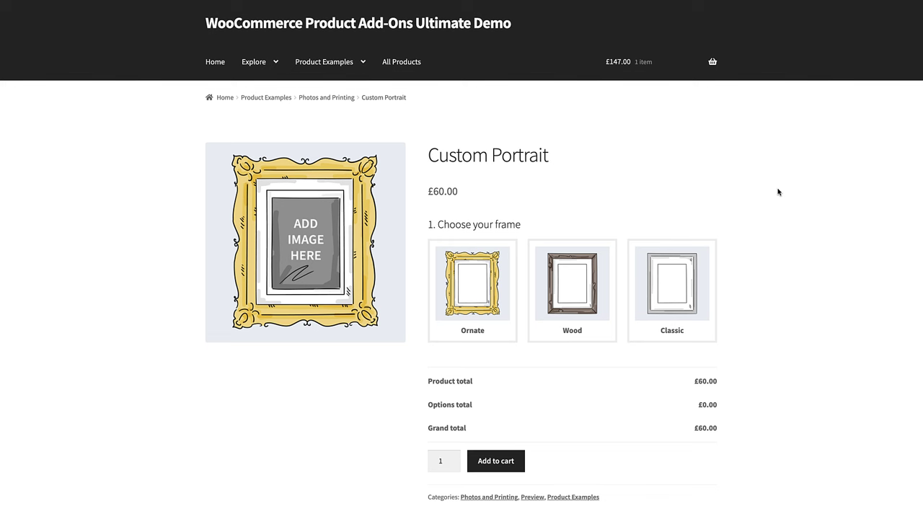
# - Preview the portrait in the Wood and Classic frames, then return to Ornate
pyautogui.scroll(-3, 779, 248)
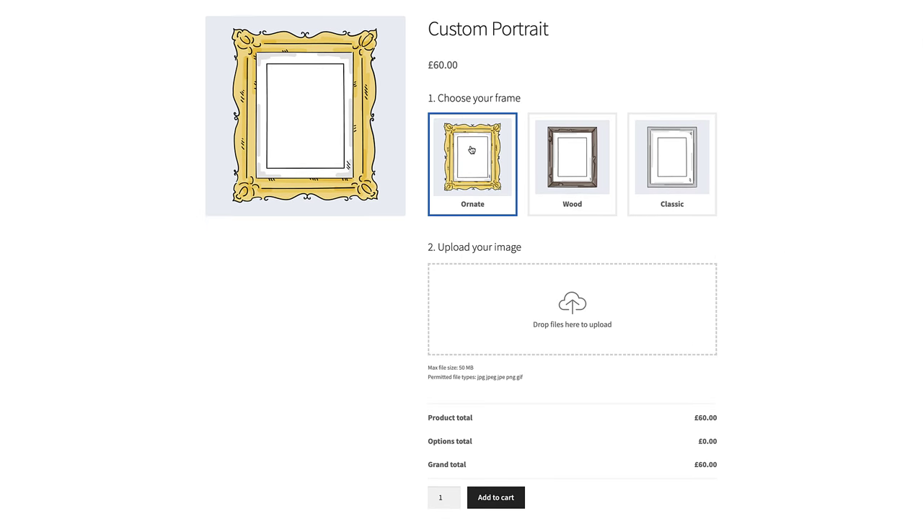
pyautogui.click(575, 150)
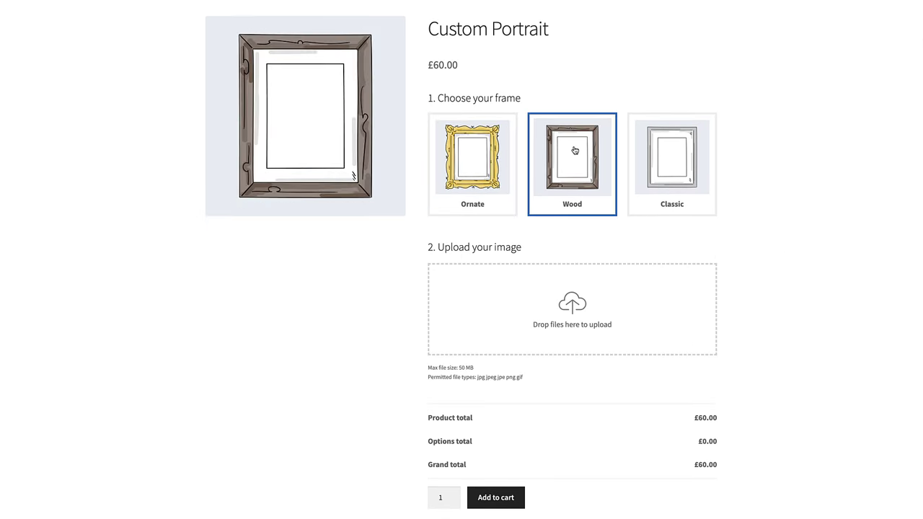
pyautogui.click(661, 153)
pyautogui.click(487, 155)
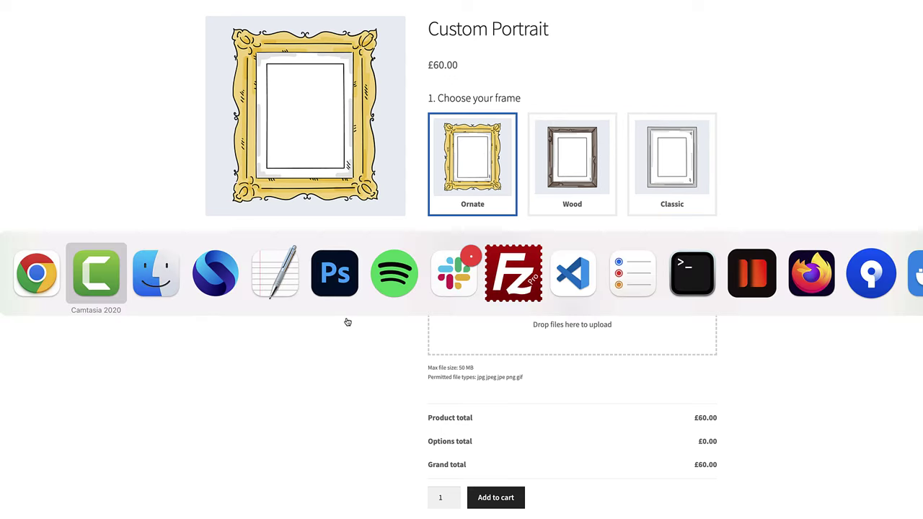
# - Upload the portrait JPG by dragging it onto the upload zone
pyautogui.press('super+Tab')
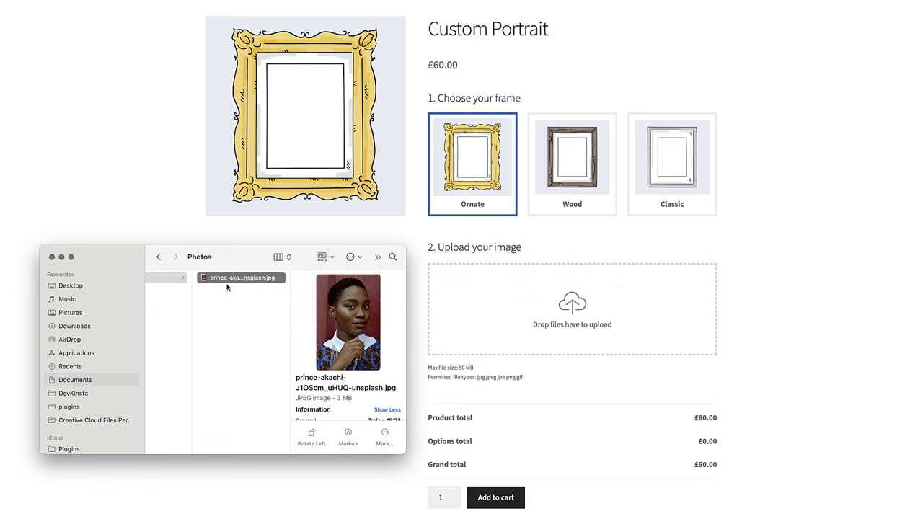
pyautogui.moveTo(226, 282); pyautogui.dragTo(566, 307)
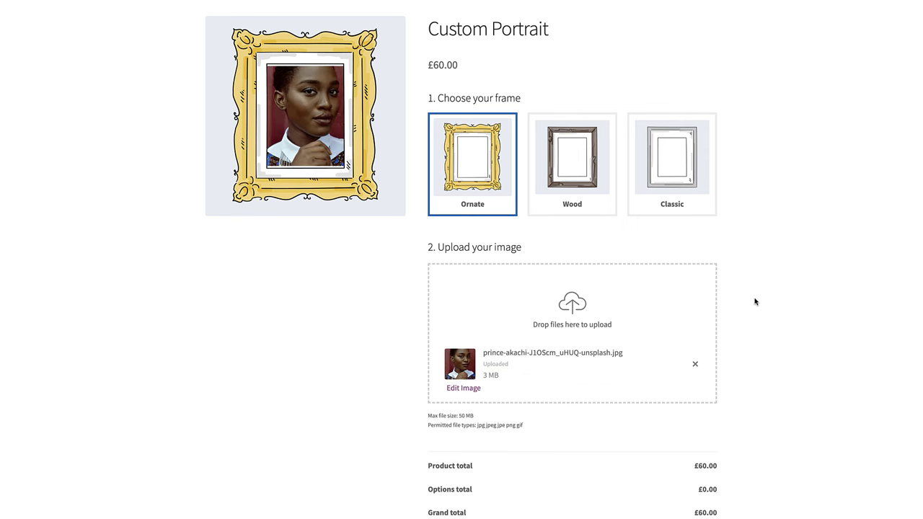
pyautogui.scroll(-3, 755, 302)
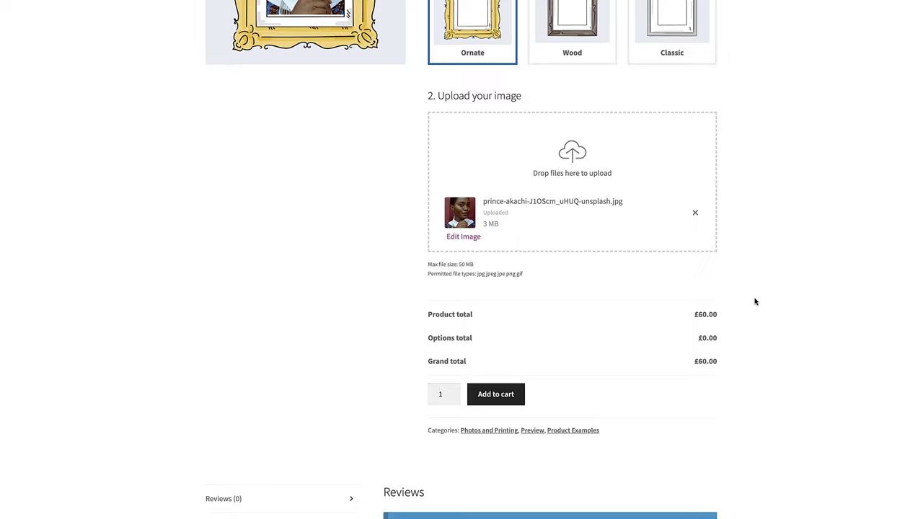
pyautogui.scroll(3, 755, 302)
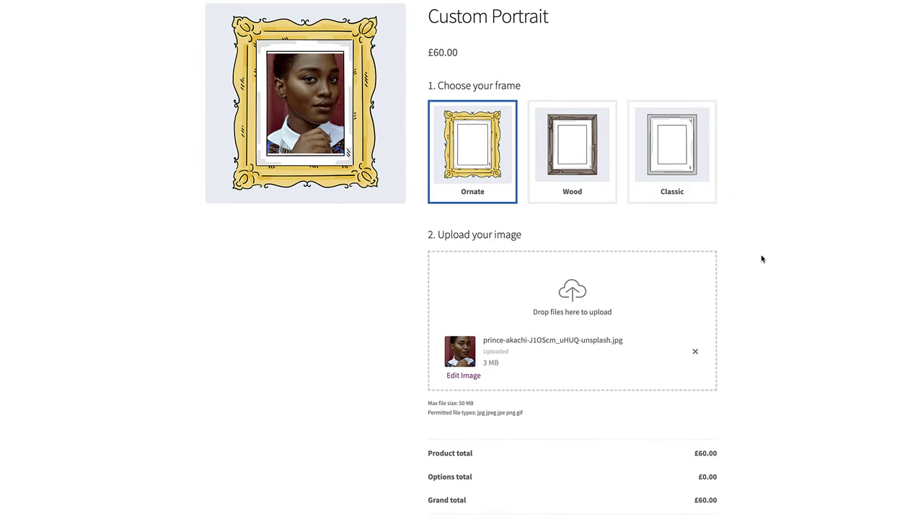
pyautogui.scroll(3, 761, 259)
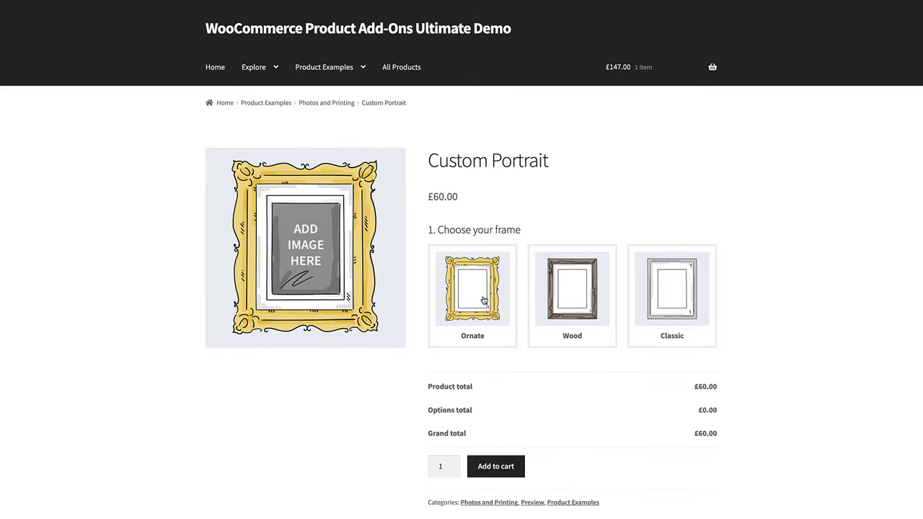
# - Crop the Ornate-framed portrait to a face close-up, then preview it in Wood and Classic frames
pyautogui.click(483, 300)
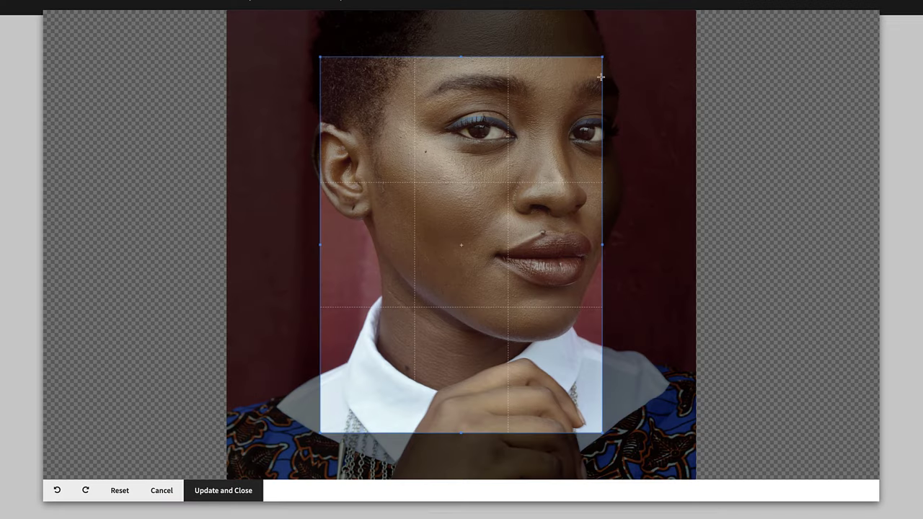
pyautogui.moveTo(480, 222); pyautogui.dragTo(500, 193)
pyautogui.moveTo(341, 404); pyautogui.dragTo(285, 457)
pyautogui.moveTo(471, 379); pyautogui.dragTo(468, 355)
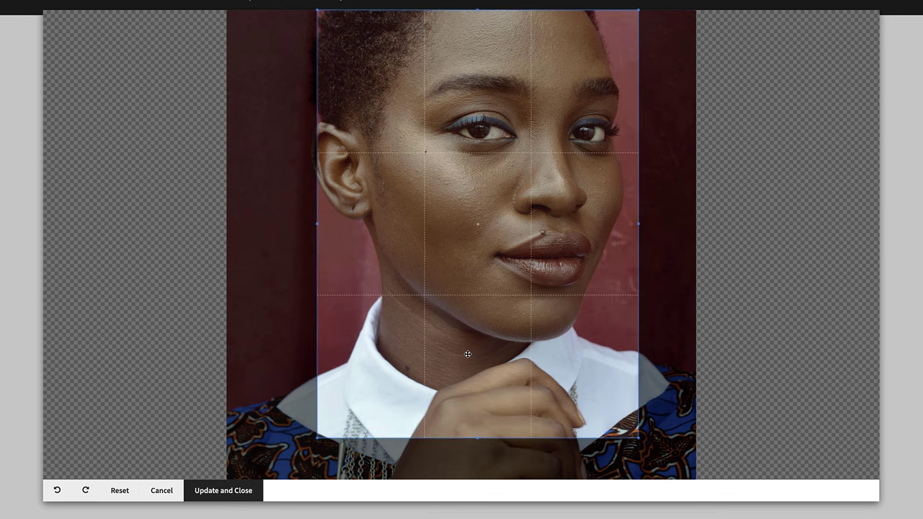
pyautogui.click(220, 494)
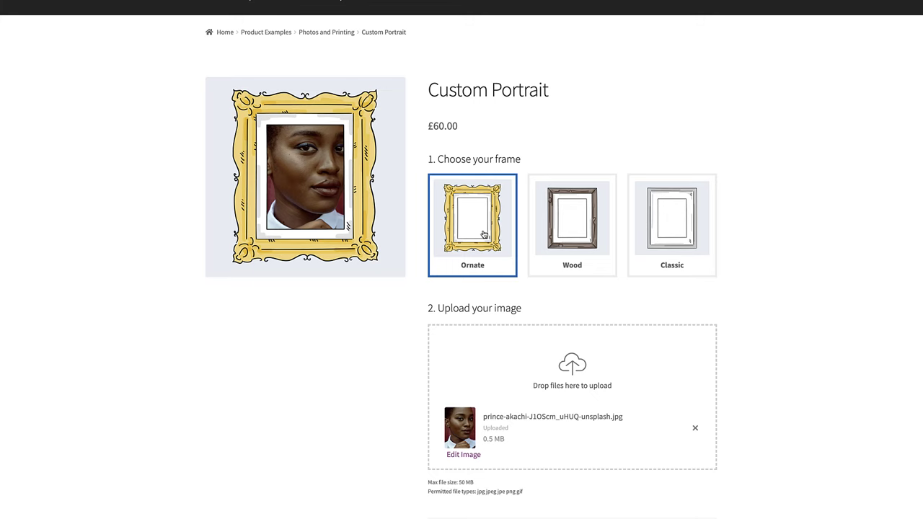
pyautogui.click(566, 230)
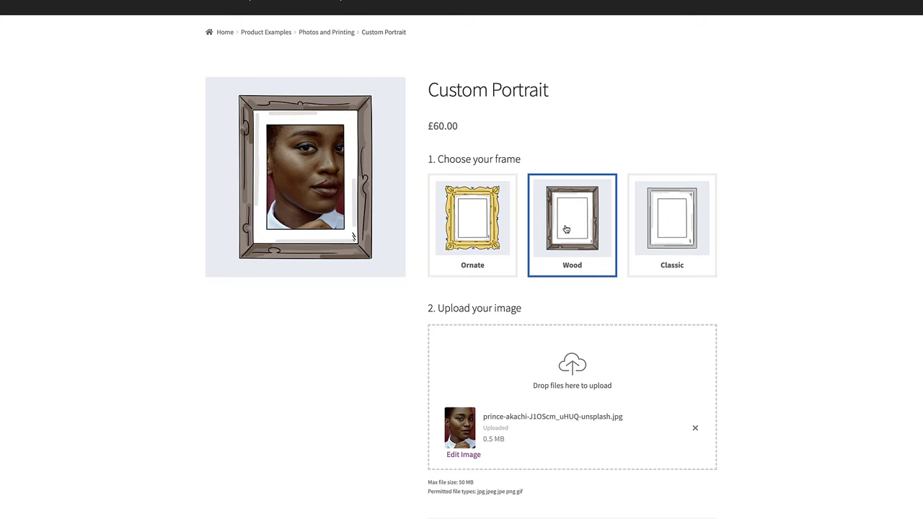
pyautogui.click(666, 225)
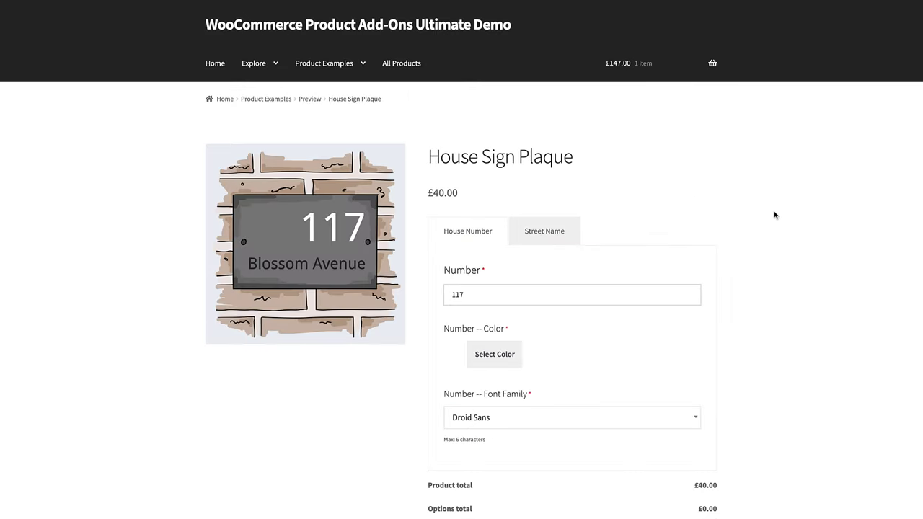
# - Change the plaque's house number from 117 to 25 in aqua #8afcde
pyautogui.scroll(-3, 775, 277)
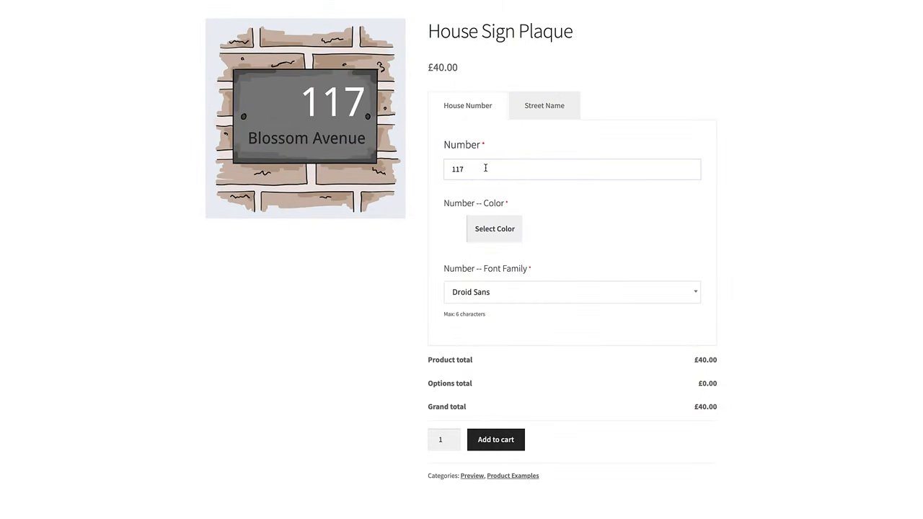
pyautogui.press('BackSpace')
pyautogui.press('BackSpace')
pyautogui.press('BackSpace')
pyautogui.write('25')
pyautogui.click(459, 236)
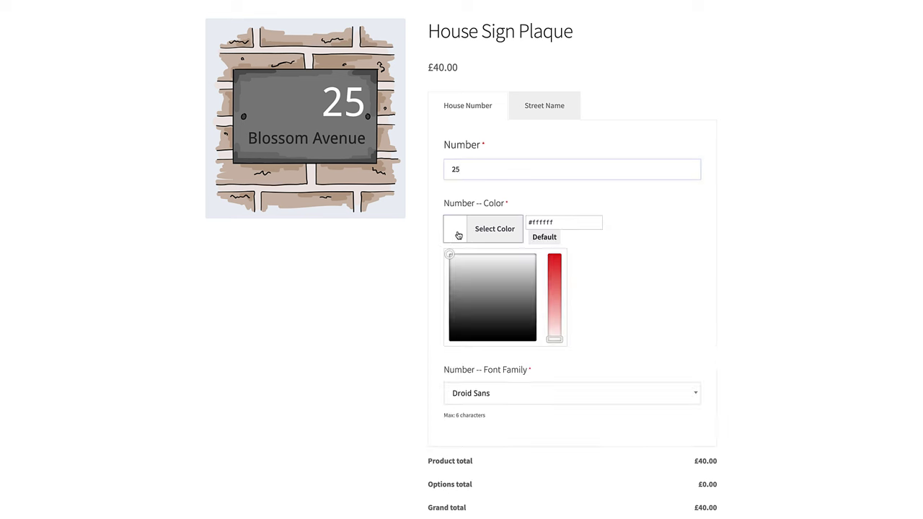
pyautogui.moveTo(557, 335); pyautogui.dragTo(554, 301)
pyautogui.moveTo(501, 279); pyautogui.dragTo(489, 255)
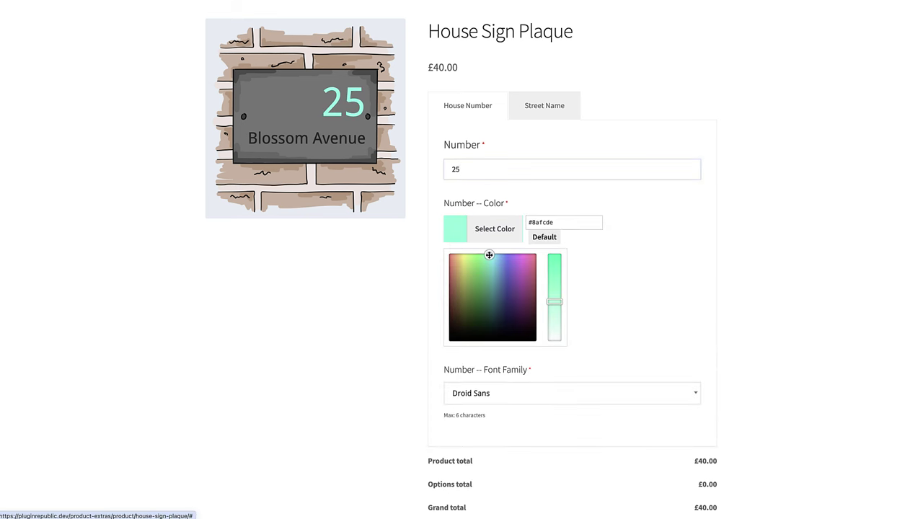
pyautogui.click(492, 236)
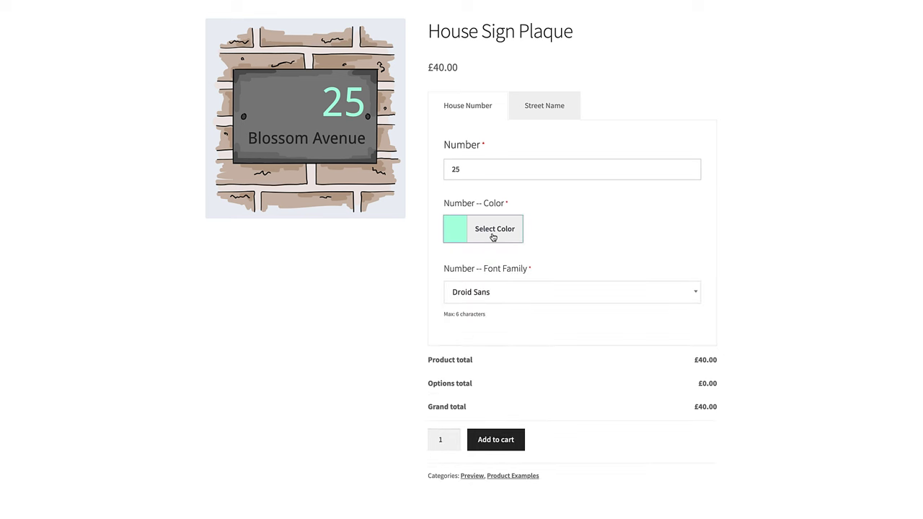
# - Set the house number font to Doppio One and bring up the Street Name options
pyautogui.click(524, 292)
pyautogui.scroll(2, 540, 332)
pyautogui.click(539, 342)
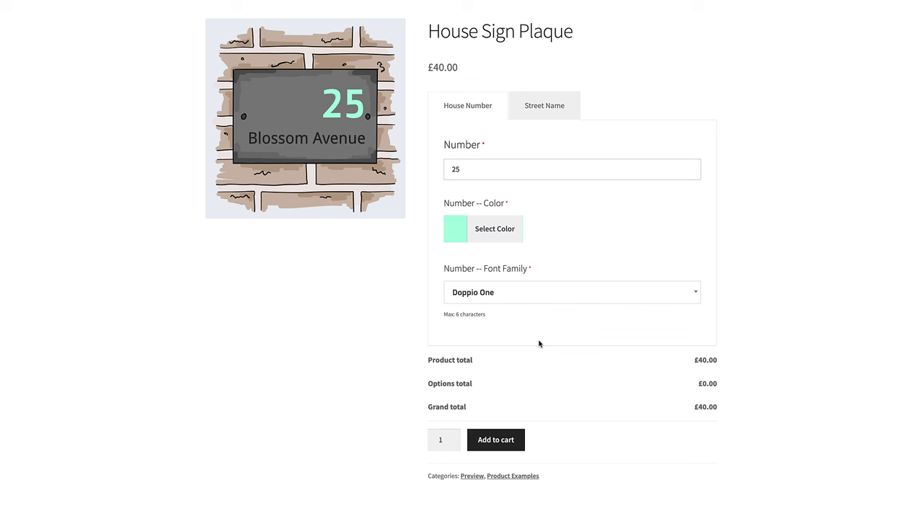
pyautogui.click(531, 110)
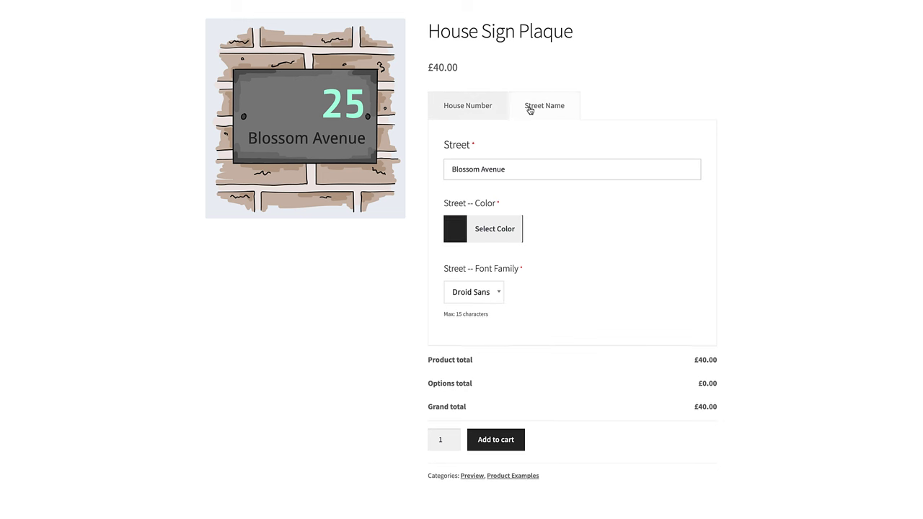
# - Change the street line from Avenue to Blossom Street in light grey #b7b7b7
pyautogui.doubleClick(492, 169)
pyautogui.write('Street')
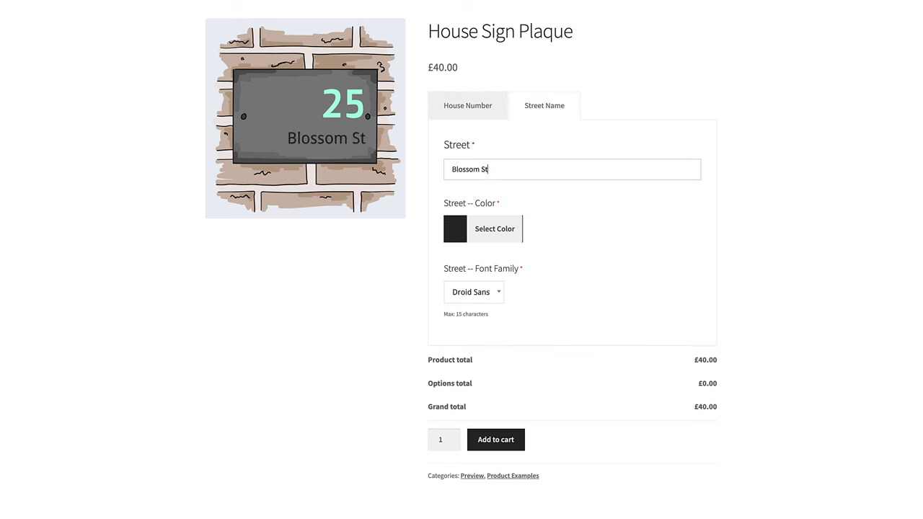
pyautogui.click(488, 237)
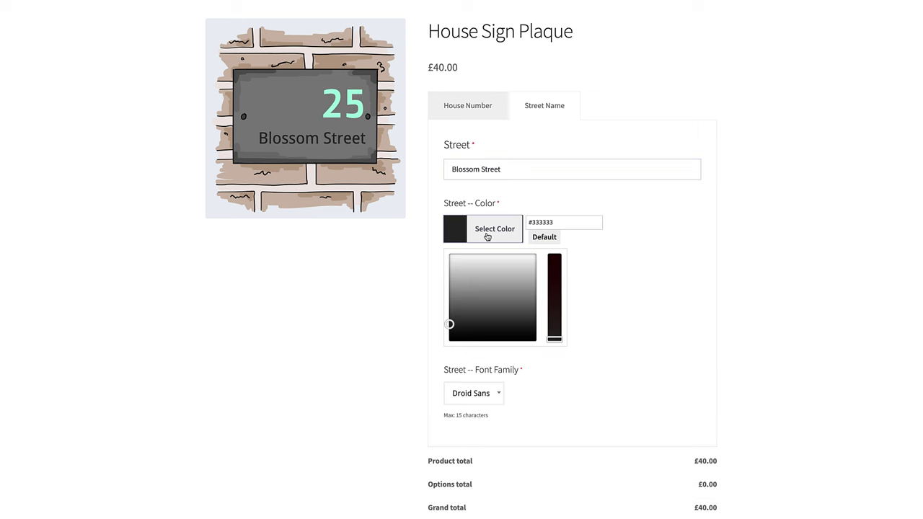
pyautogui.moveTo(491, 306); pyautogui.dragTo(445, 282)
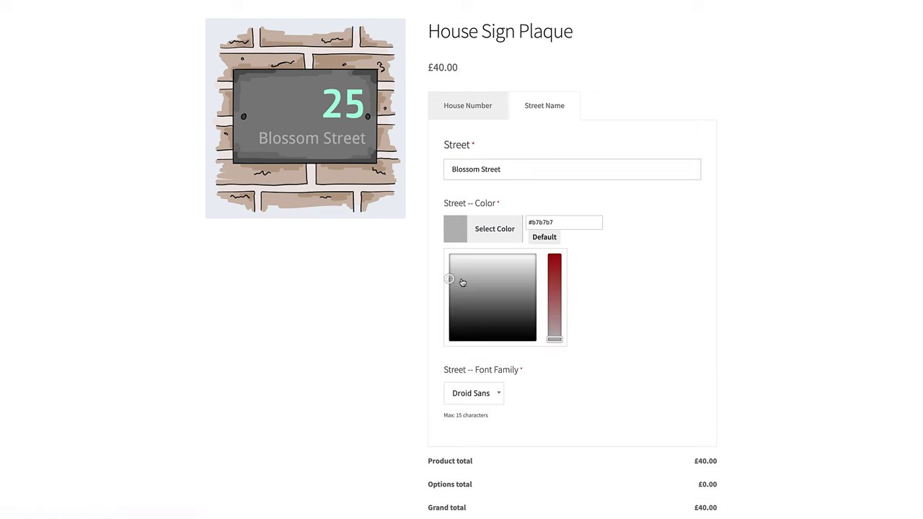
pyautogui.click(492, 235)
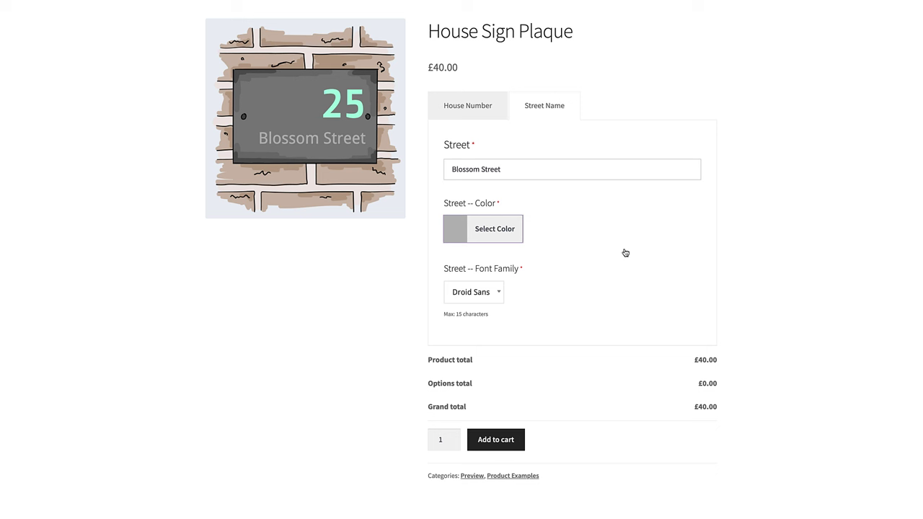